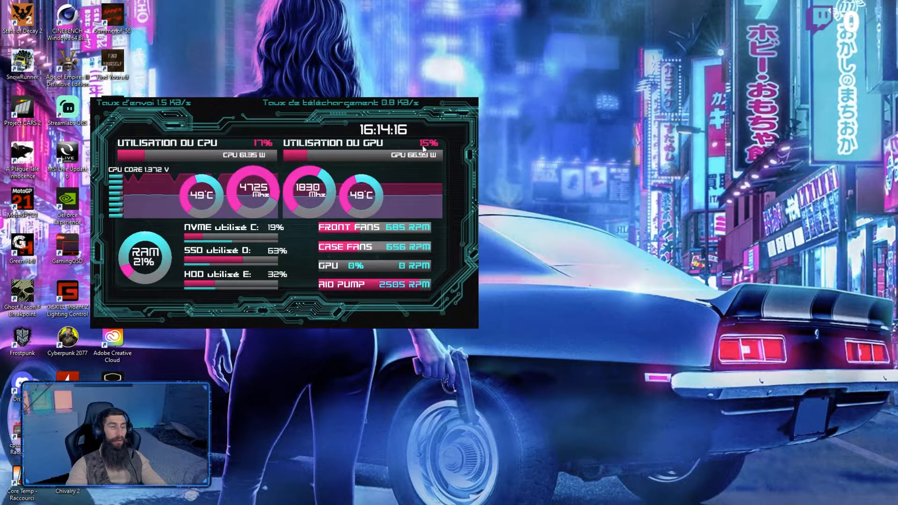
Step: Open the sensor panel manager, delete every existing item from the panel, and start a new item
right_click(448, 164)
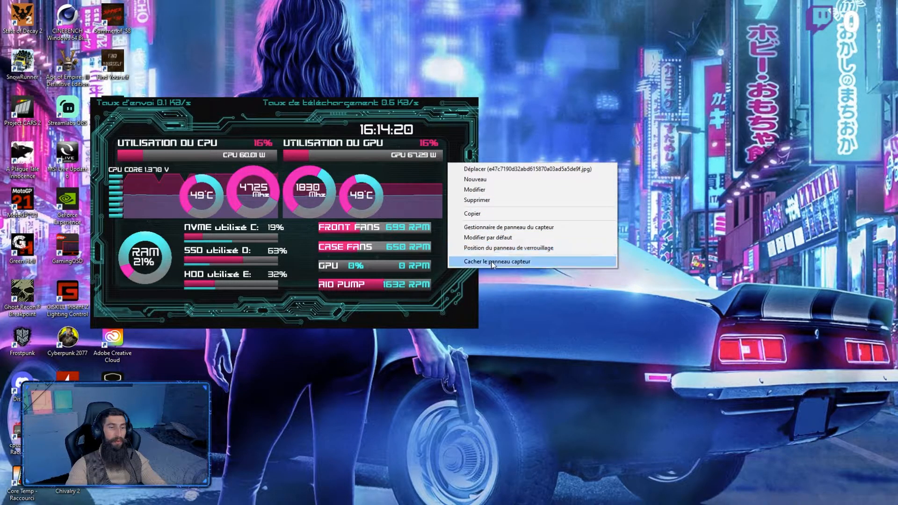
left_click(489, 228)
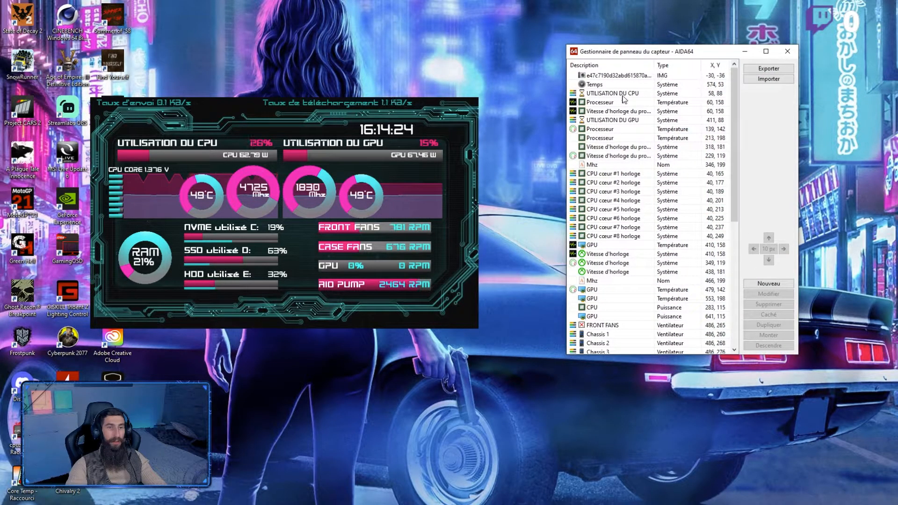
left_click(620, 77)
scroll(624, 294, "down", 8)
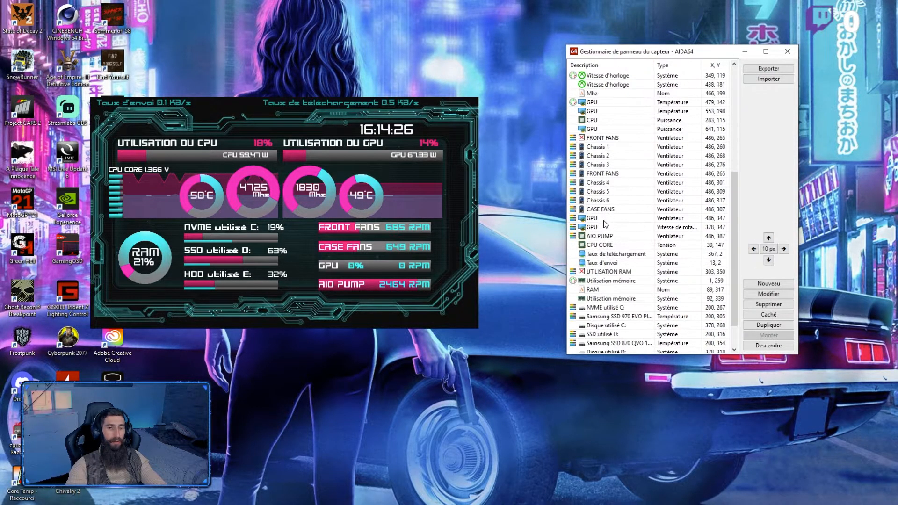
left_click(612, 345, "shift")
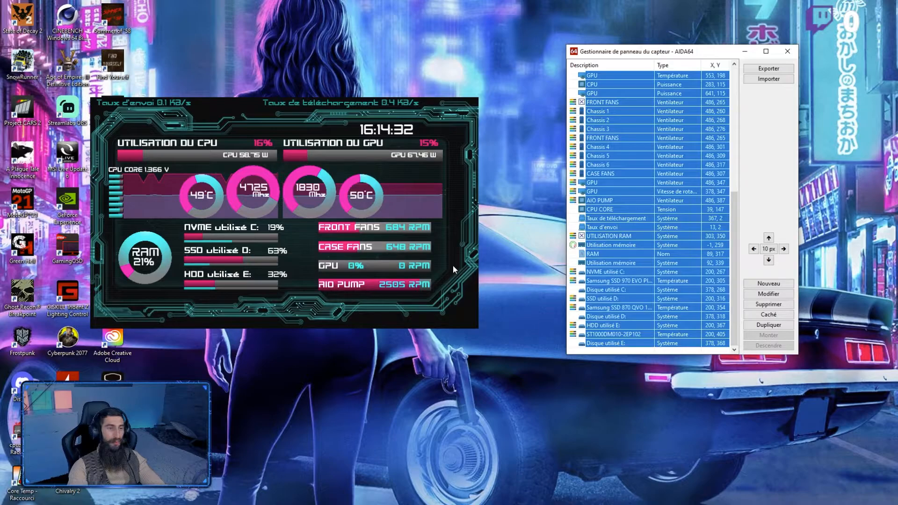
key("Delete")
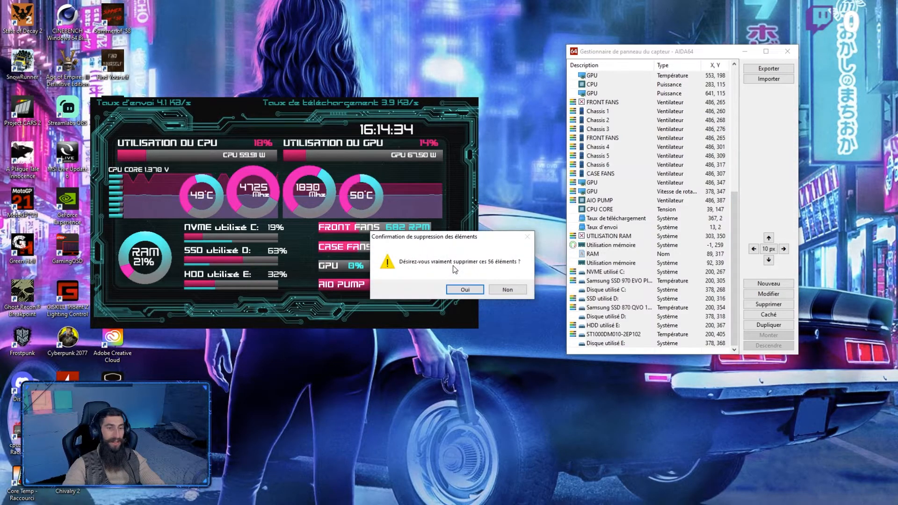
left_click(461, 290)
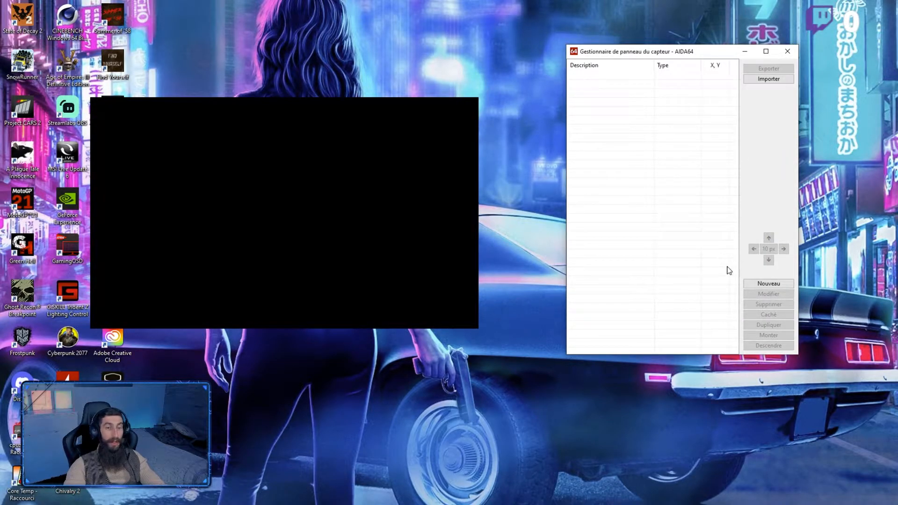
left_click(764, 284)
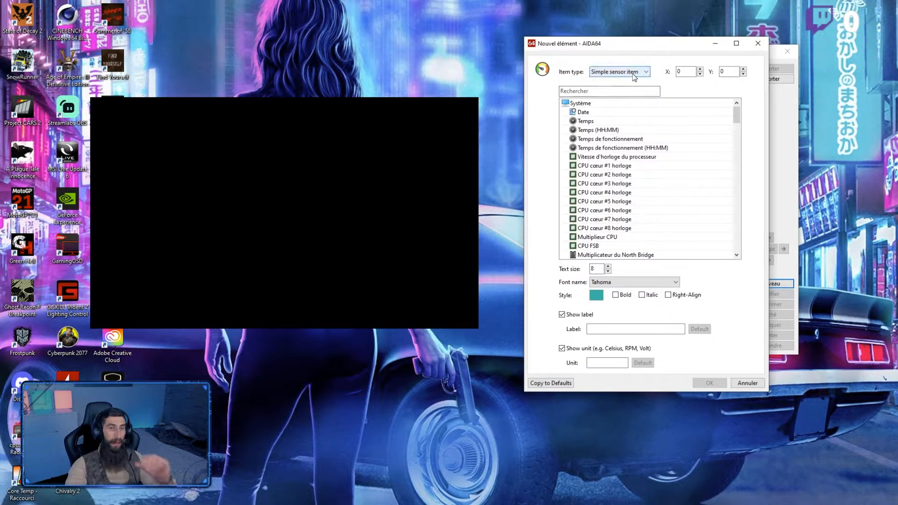
Step: Switch to Chrome and search Google Images for "bargraph image"
left_click(243, 497)
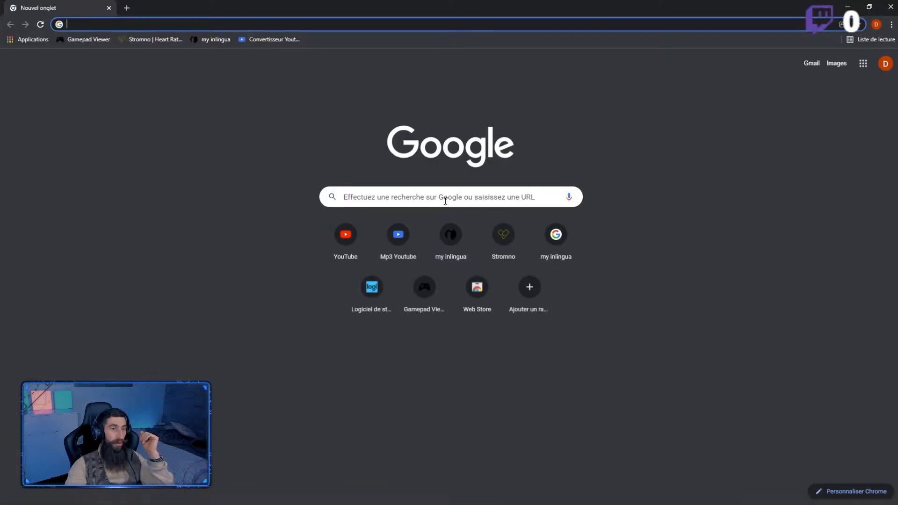
left_click(445, 201)
type("bargr")
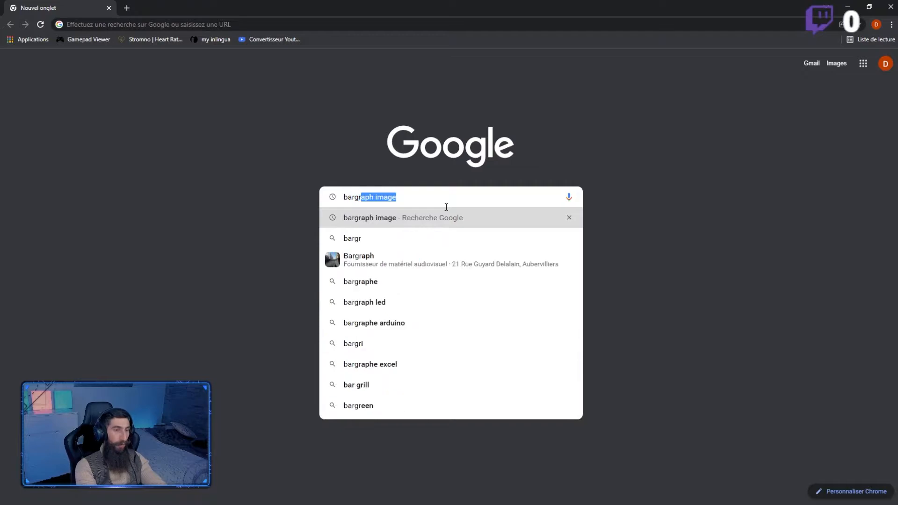
key("Return")
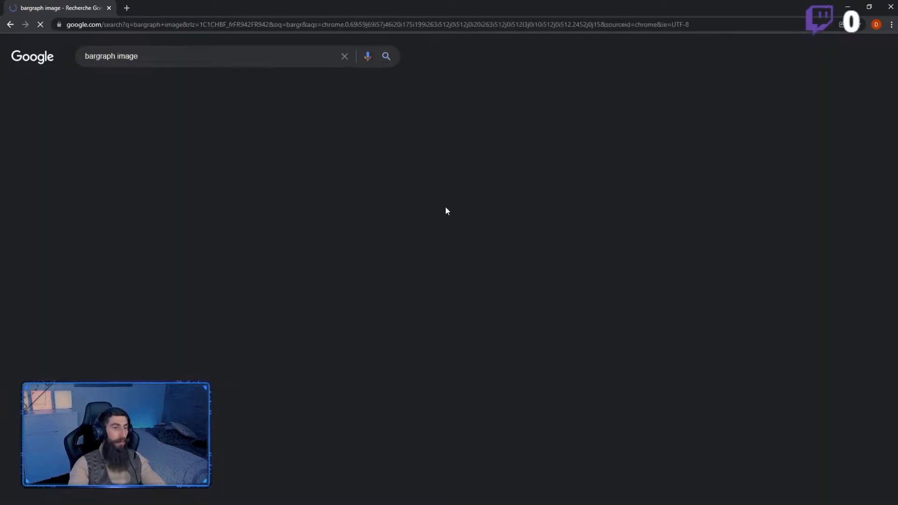
left_click(138, 85)
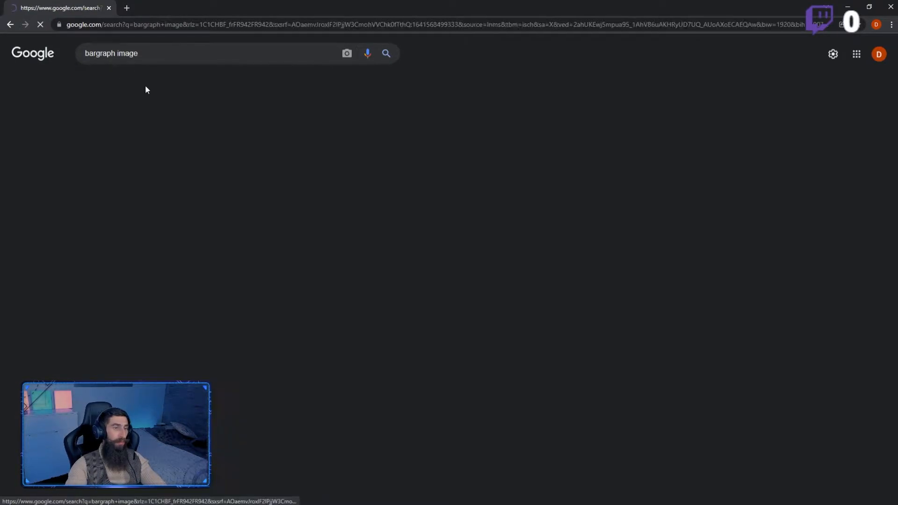
Step: Examine the bargraph image results for examples of segmented bar displays, and close the browser
scroll(533, 290, "down", 1)
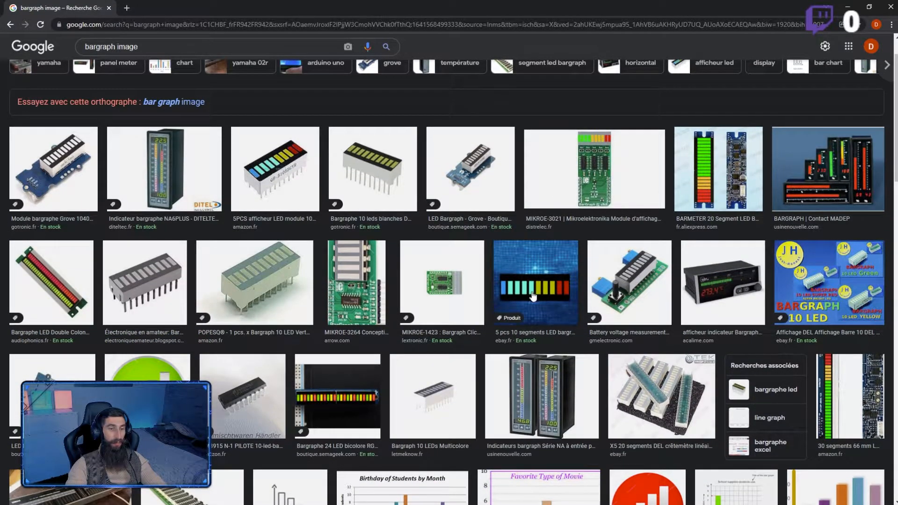
scroll(541, 280, "down", 6)
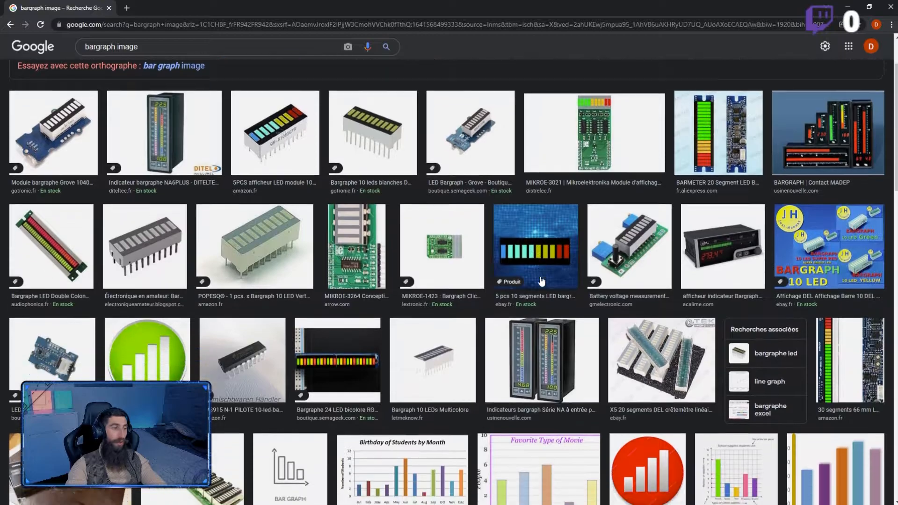
scroll(540, 276, "down", 14)
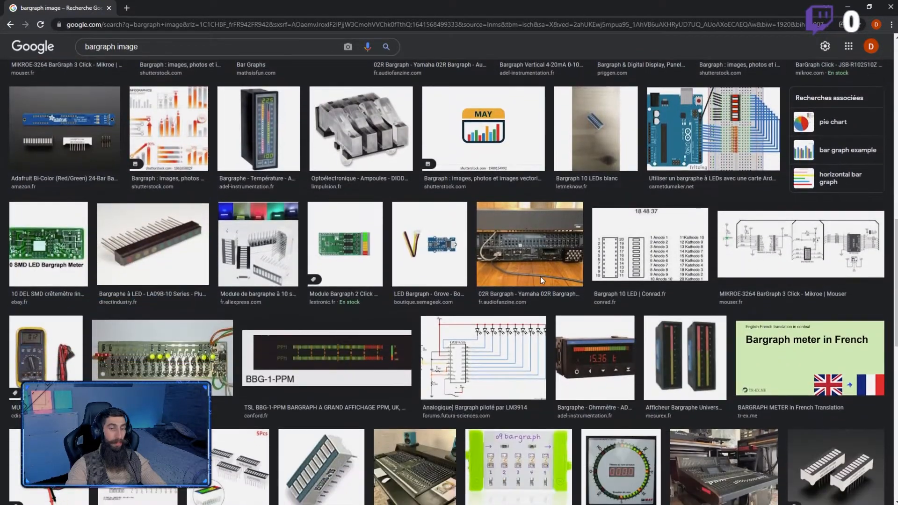
scroll(541, 280, "down", 3)
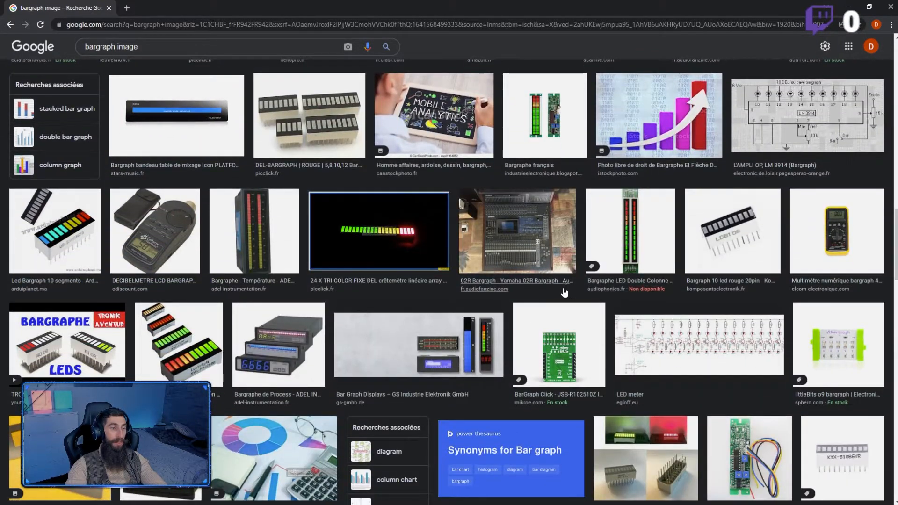
scroll(562, 290, "down", 5)
scroll(569, 300, "up", 7)
scroll(569, 301, "up", 14)
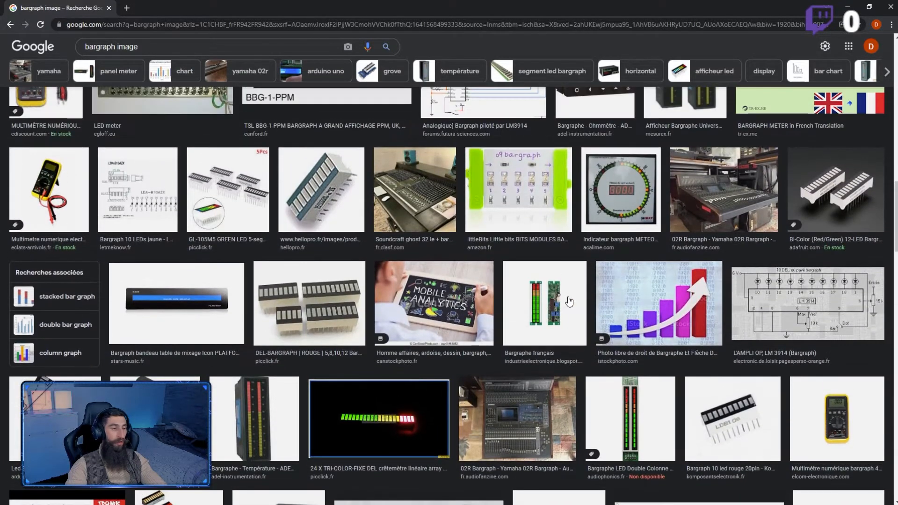
scroll(592, 234, "up", 3)
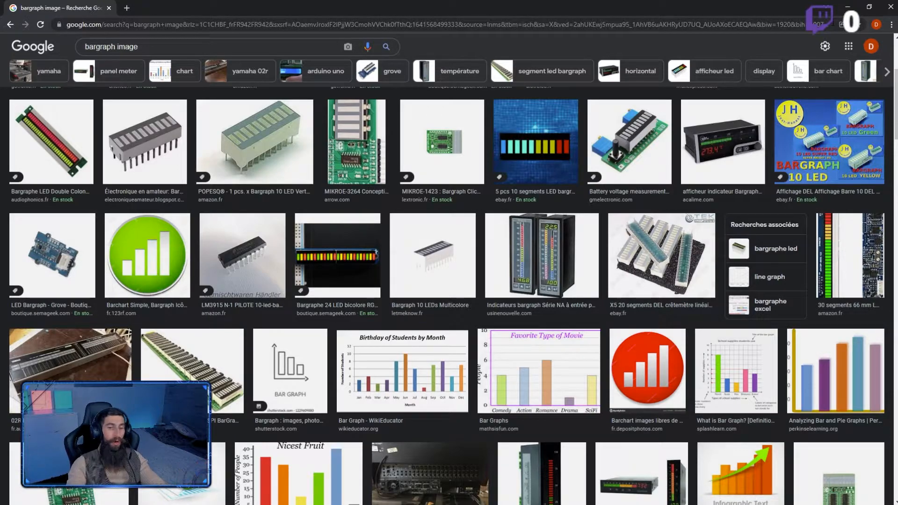
left_click(890, 7)
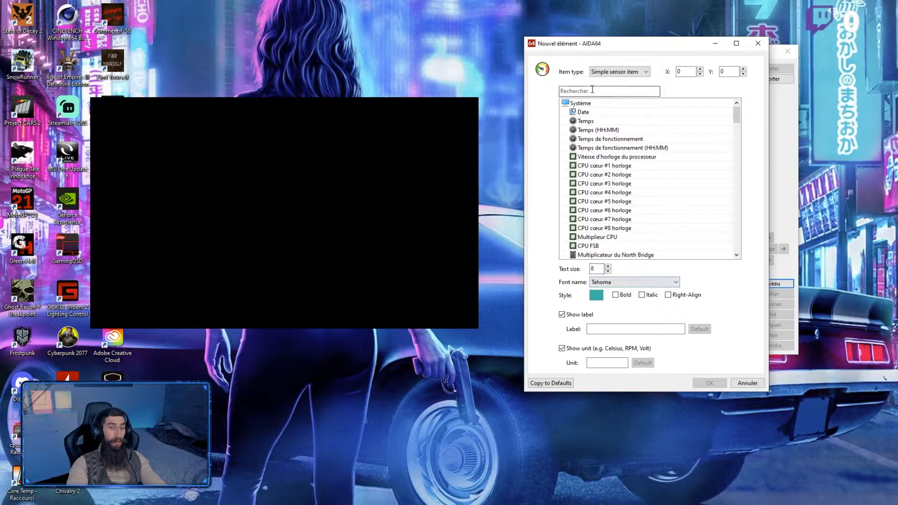
left_click(627, 73)
left_click(608, 117)
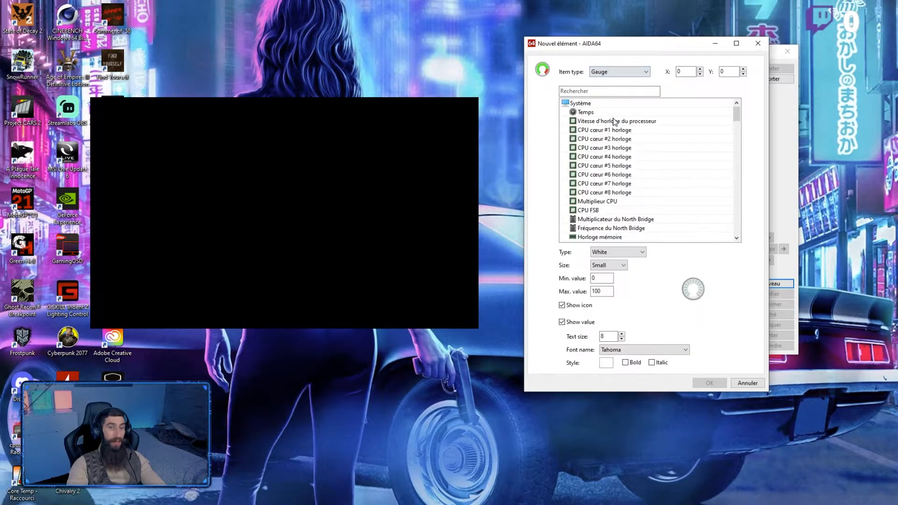
left_click(641, 121)
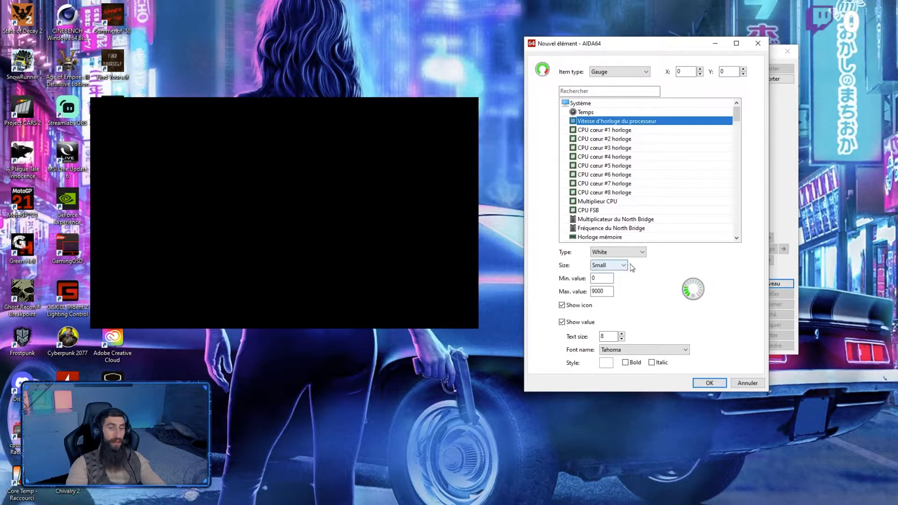
left_click(751, 384)
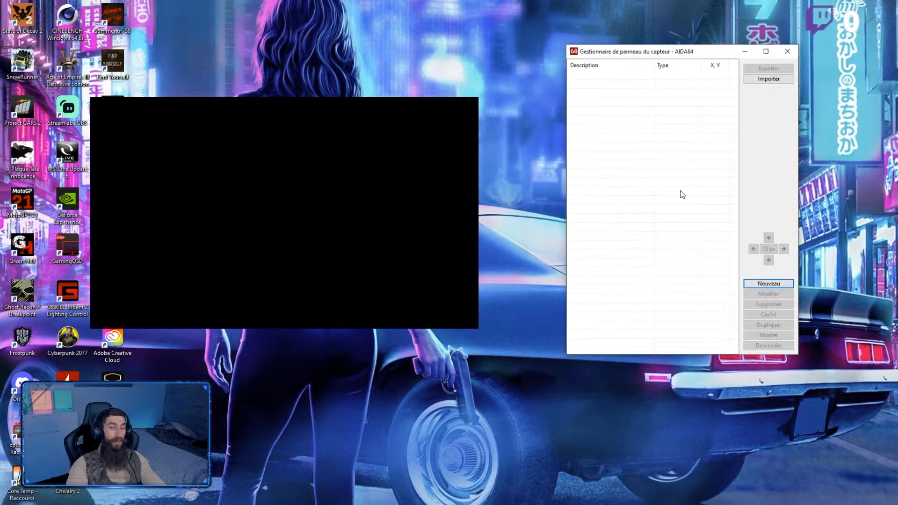
Step: Create a new sensor panel item and set its item type to Gauge
left_click(771, 284)
left_click(646, 72)
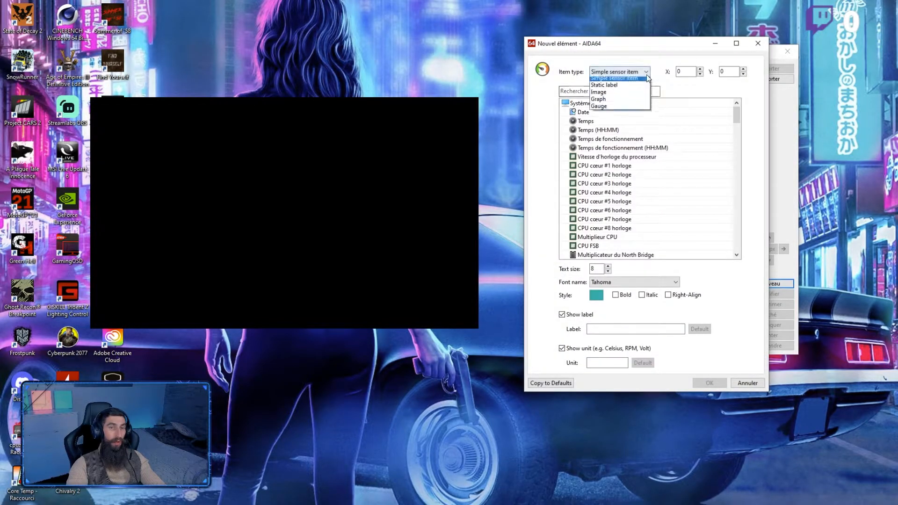
left_click(632, 120)
Step: Try the White (Reverse), Black and Black (Reverse) types for the gauge and compare their previews
left_click(625, 252)
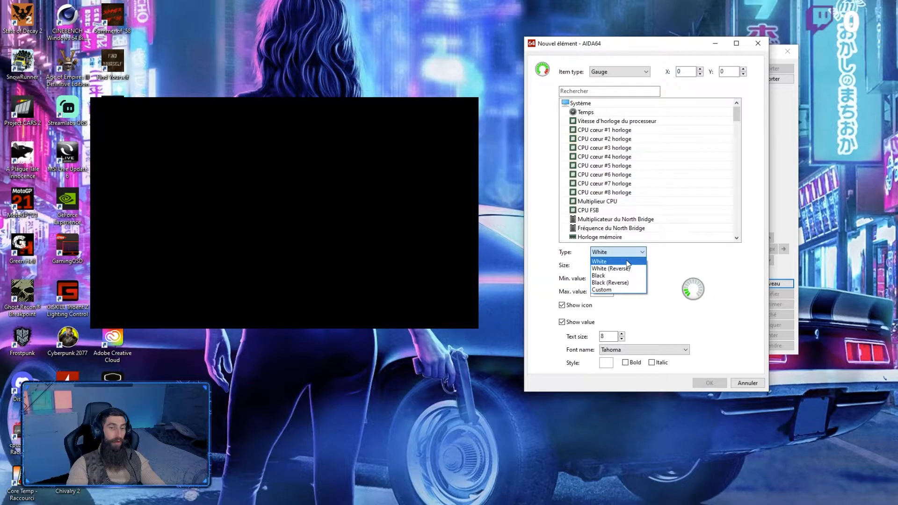
left_click(627, 268)
left_click(628, 255)
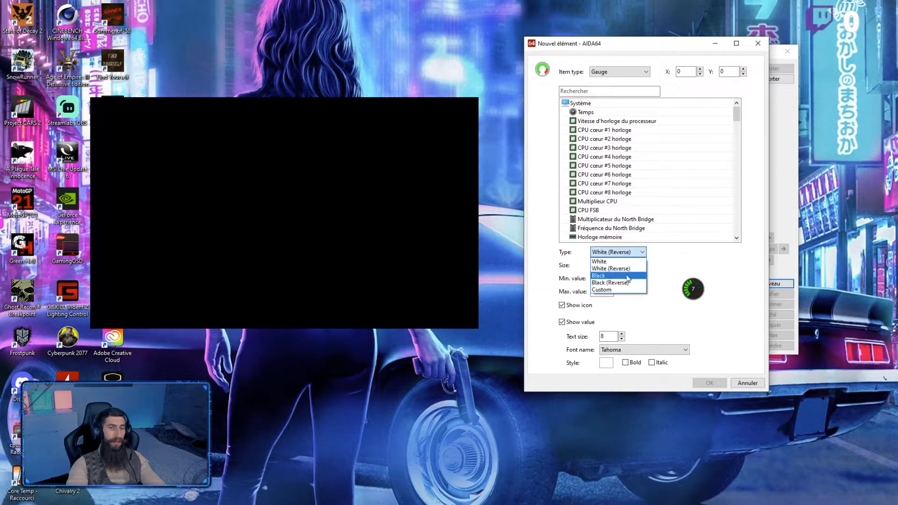
left_click(623, 279)
left_click(627, 252)
left_click(625, 283)
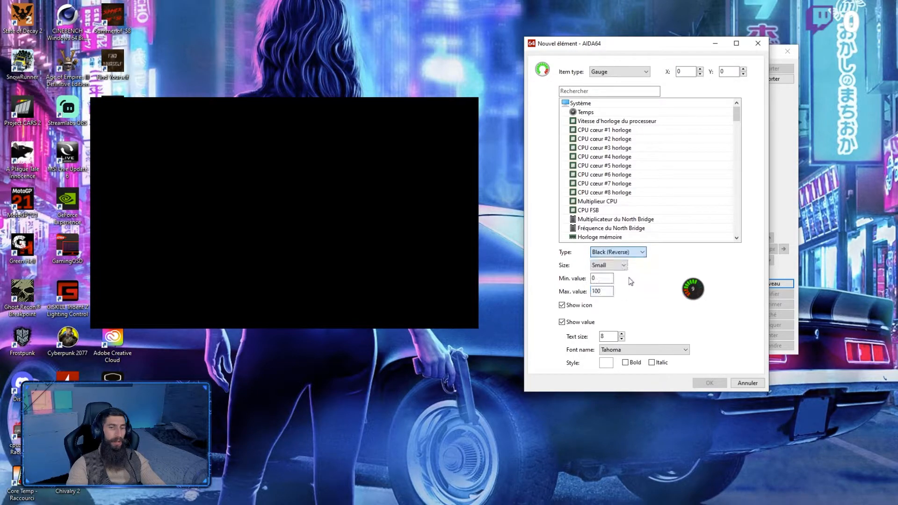
Step: Set the gauge type to Custom and view its list of PNG state slots
left_click(633, 256)
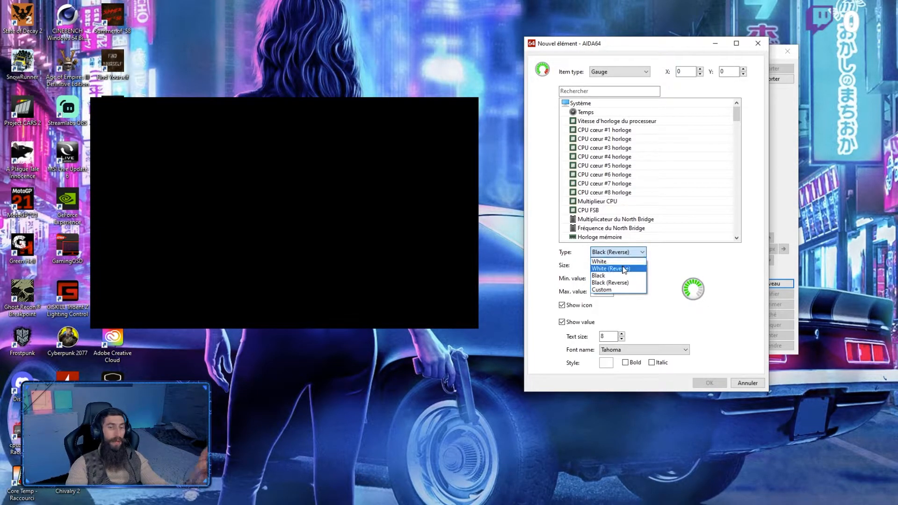
left_click(622, 291)
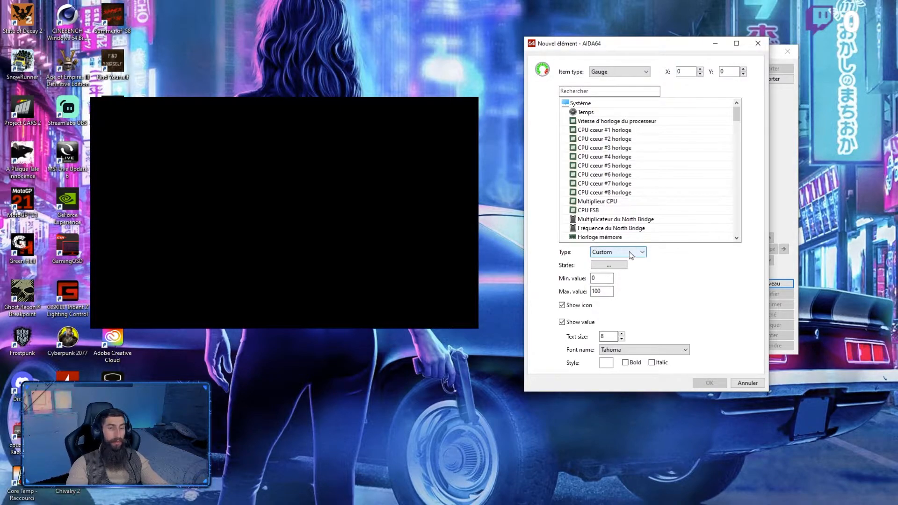
left_click(625, 265)
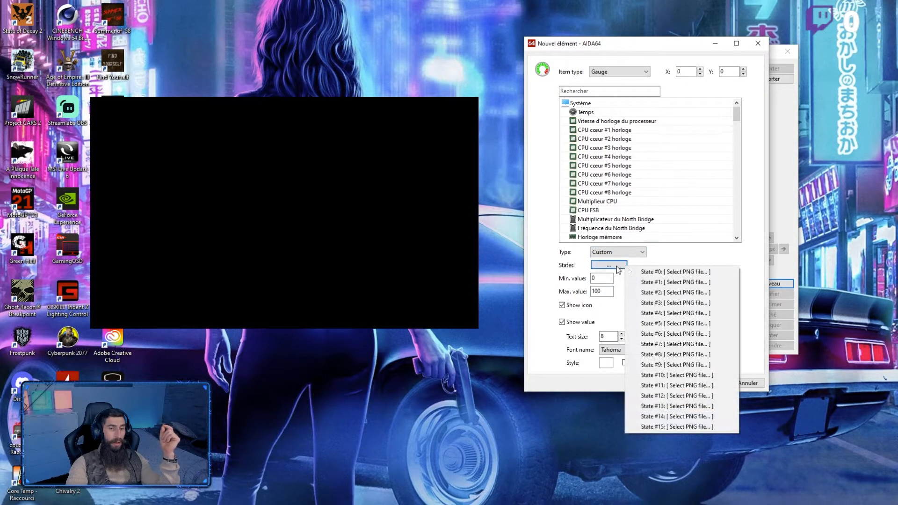
left_click(616, 266)
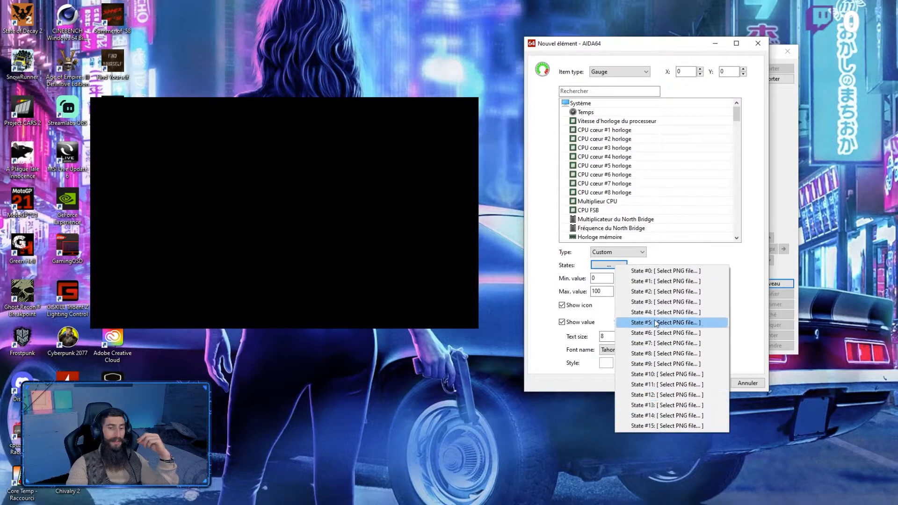
left_click(703, 256)
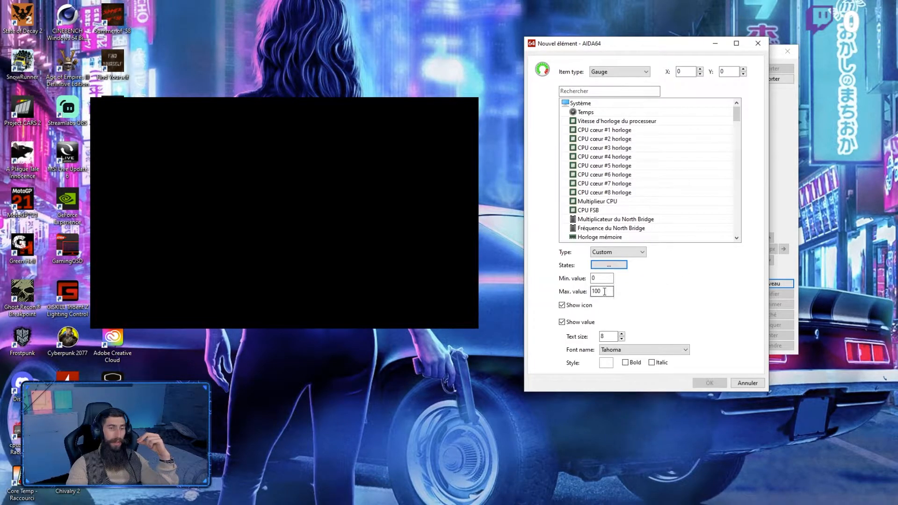
Step: Assign the Vitesse d'horloge du processeur sensor to the gauge and set its maximum value to 5000
left_click(645, 123)
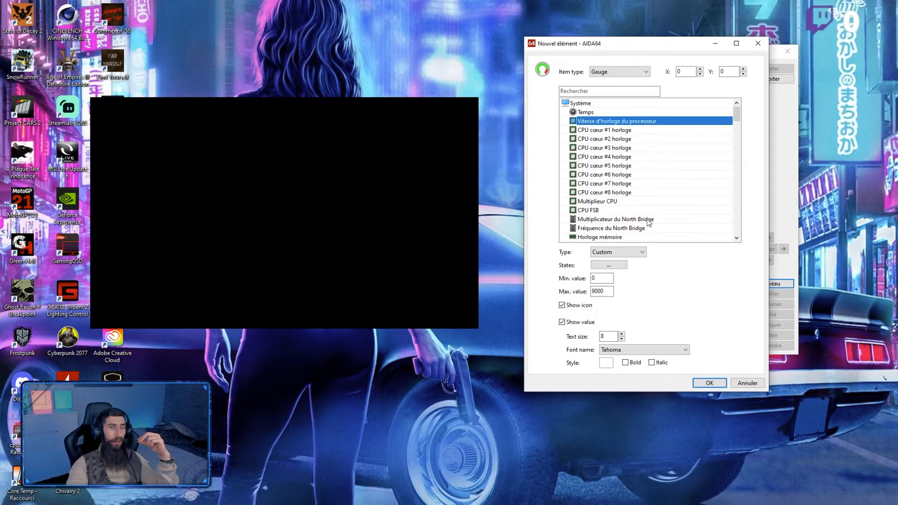
double_click(602, 291)
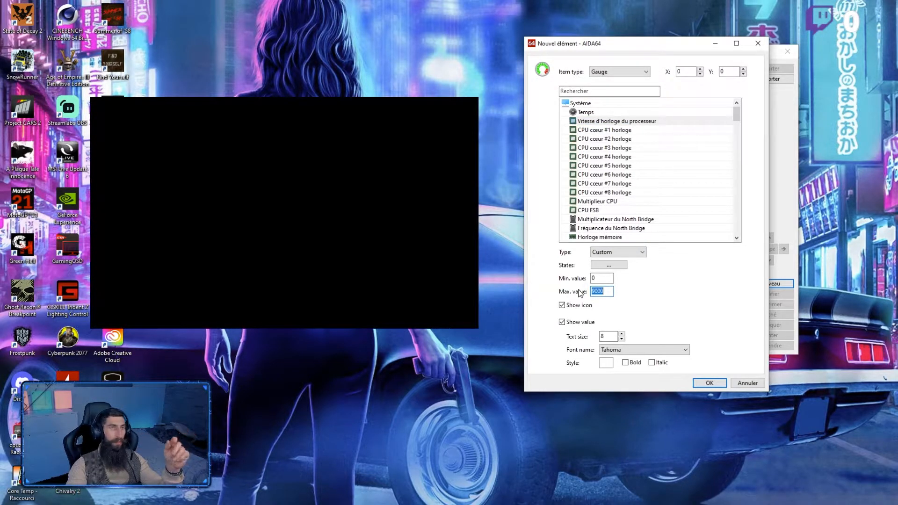
type("5")
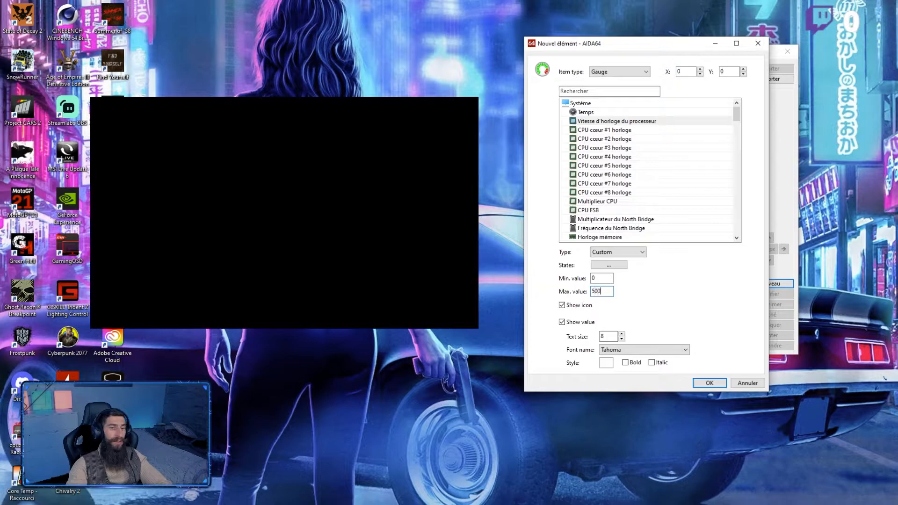
Step: Assign state 1.png from the AIDA64 Extreme\image panel\bargraph cyan folder to State #0 and State #1 of the custom gauge
left_click(643, 253)
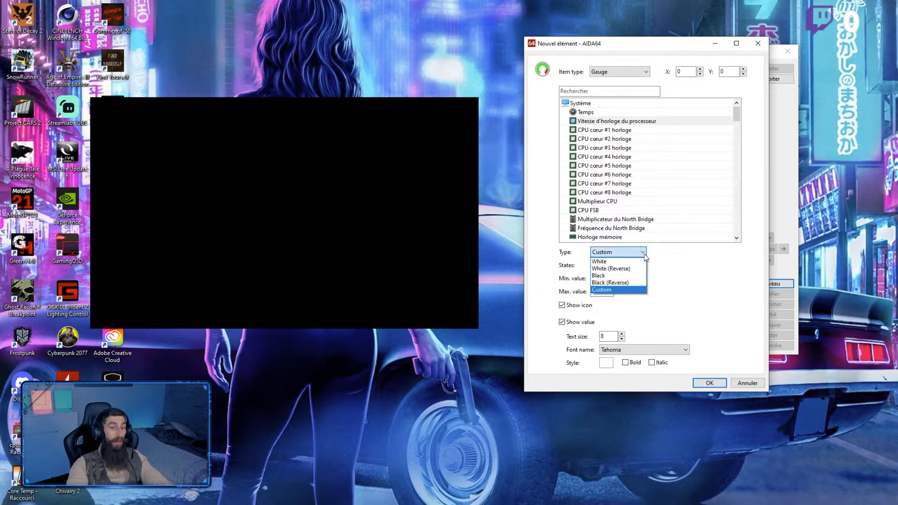
left_click(644, 254)
left_click(608, 264)
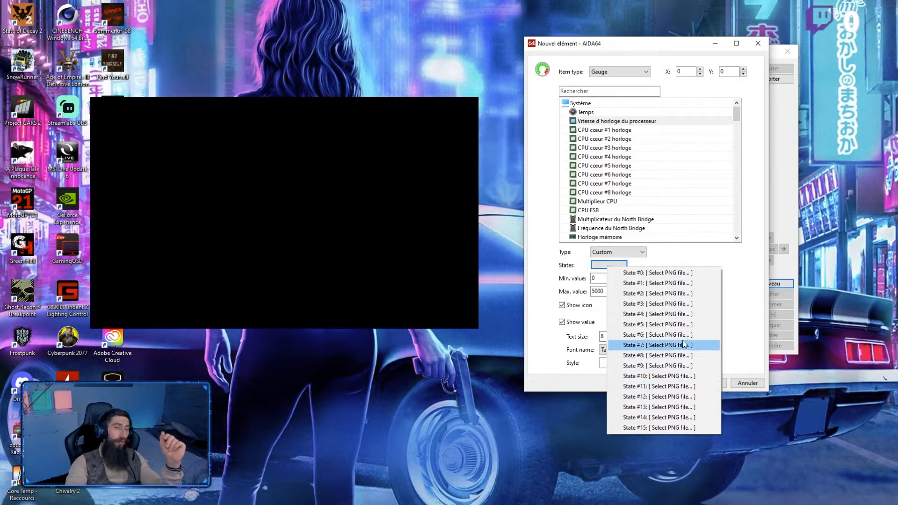
left_click(696, 274)
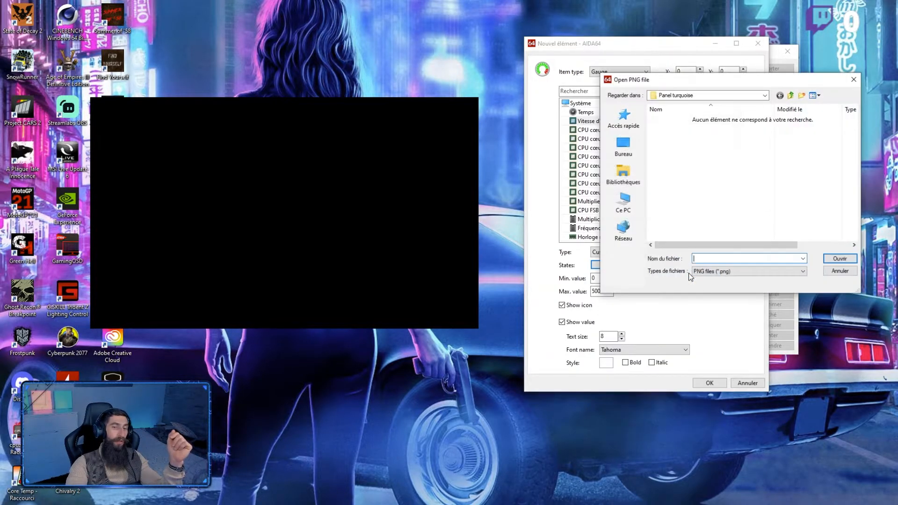
left_click(790, 97)
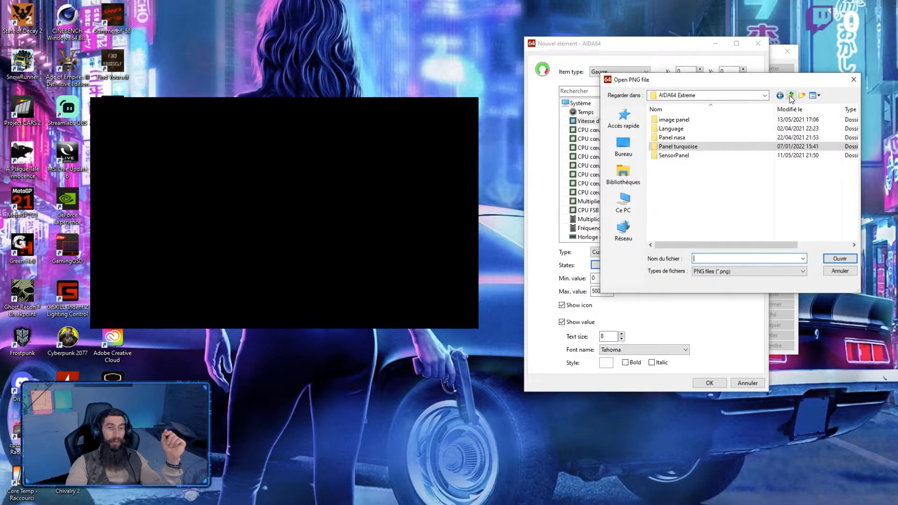
double_click(692, 121)
double_click(679, 131)
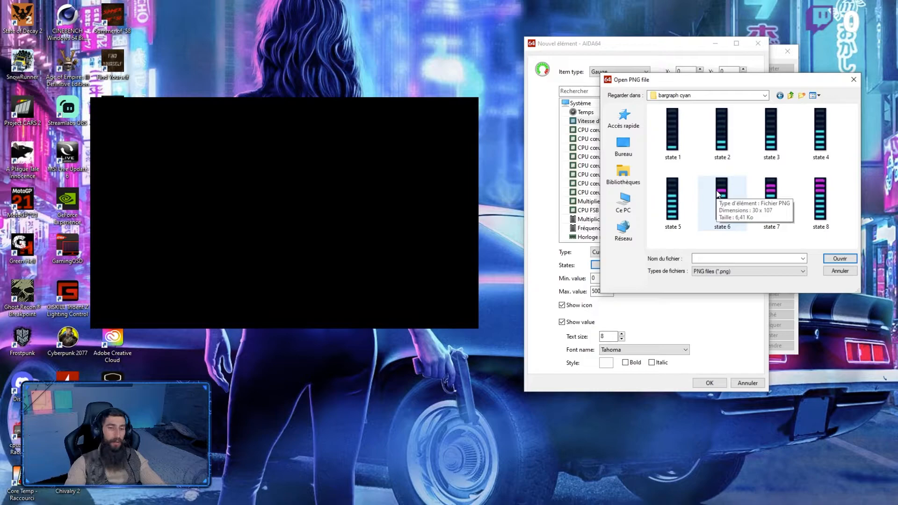
double_click(673, 131)
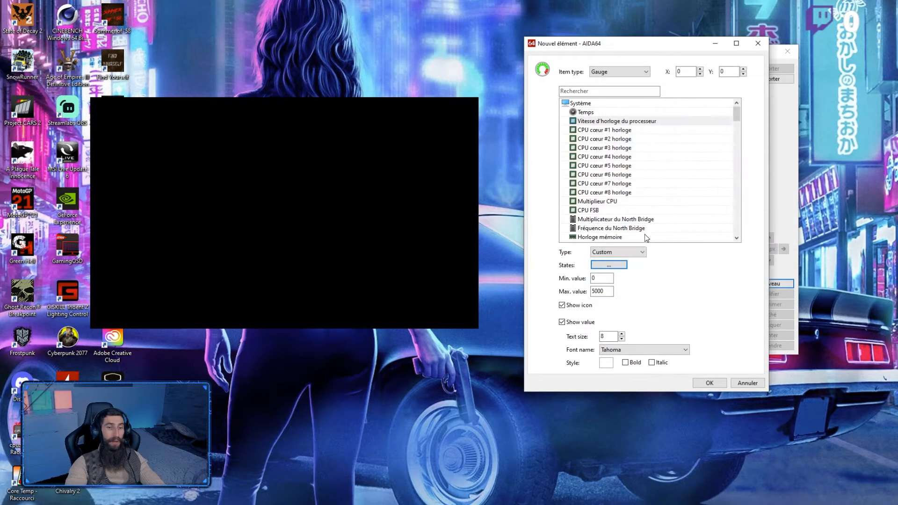
left_click(623, 265)
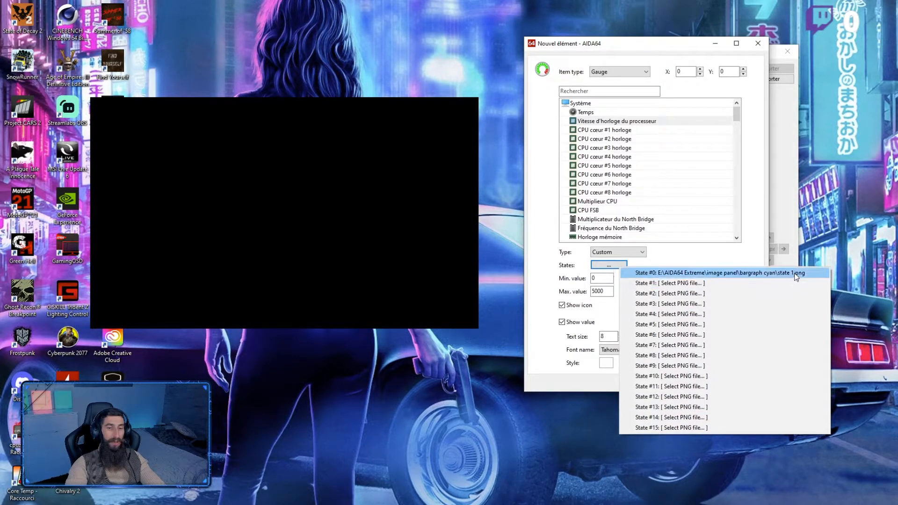
left_click(734, 282)
double_click(719, 135)
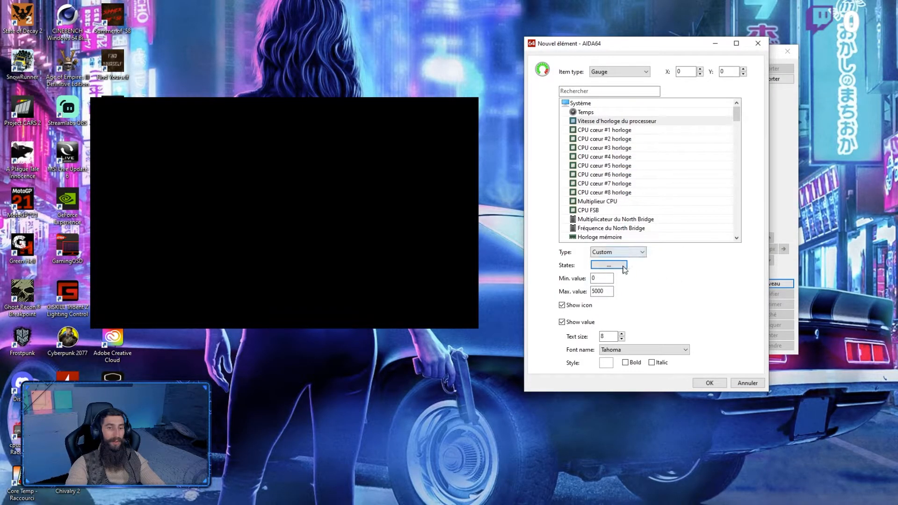
Step: Assign state 2.png from the bargraph cyan folder to the gauge's State #2 and State #3
left_click(609, 265)
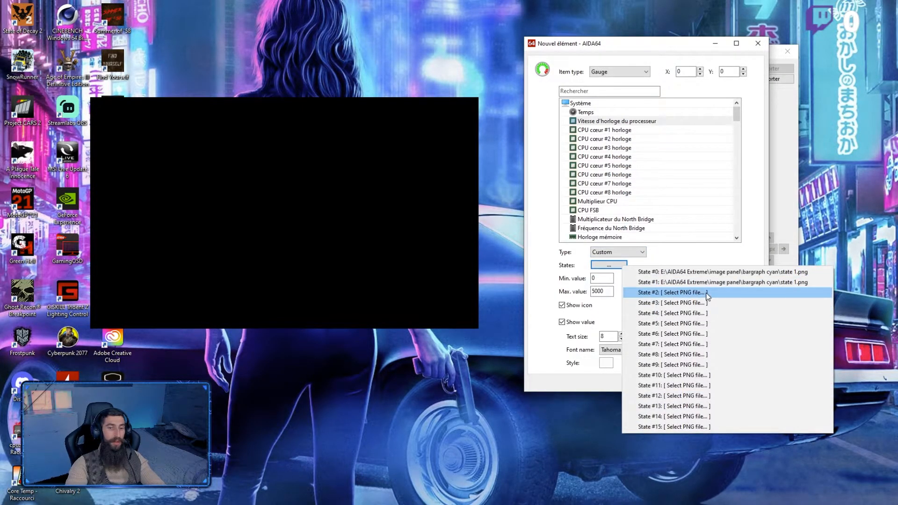
left_click(708, 294)
double_click(722, 135)
left_click(622, 265)
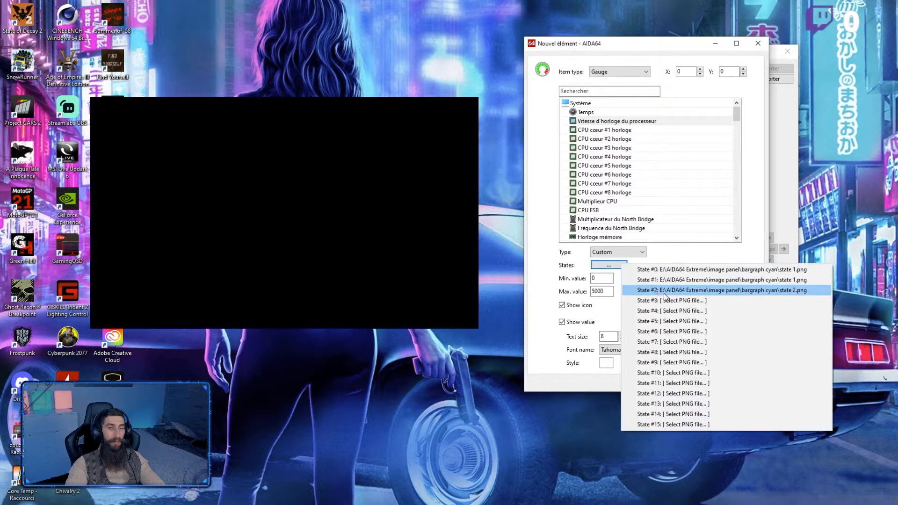
left_click(679, 302)
double_click(729, 141)
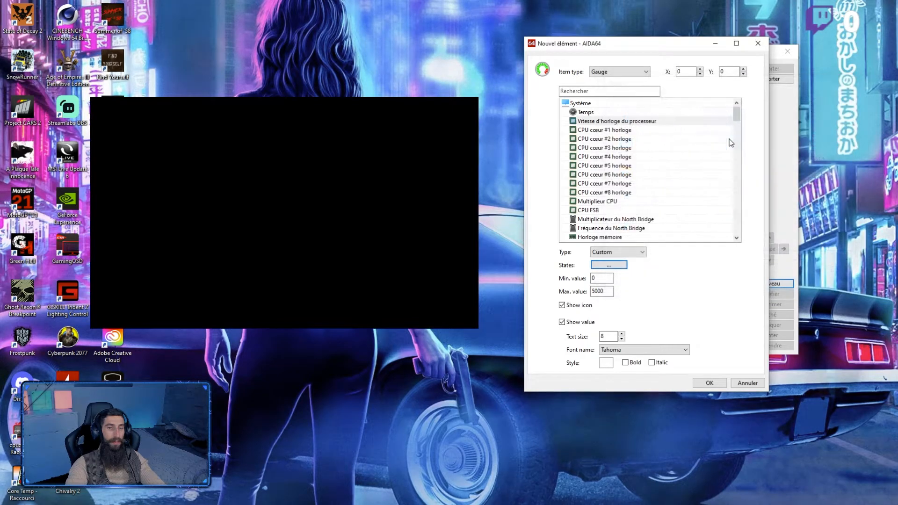
Step: Assign state 3.png from the bargraph cyan folder to the gauge's State #4 and State #5
left_click(609, 265)
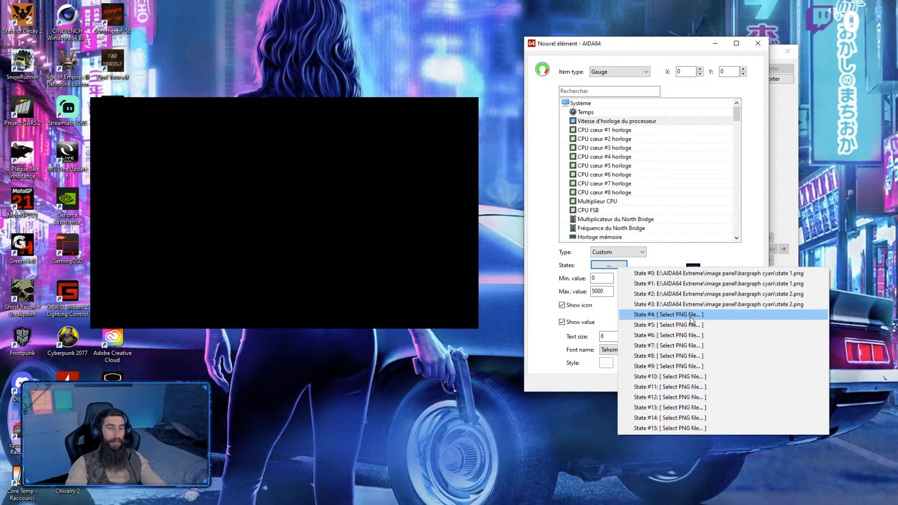
left_click(690, 316)
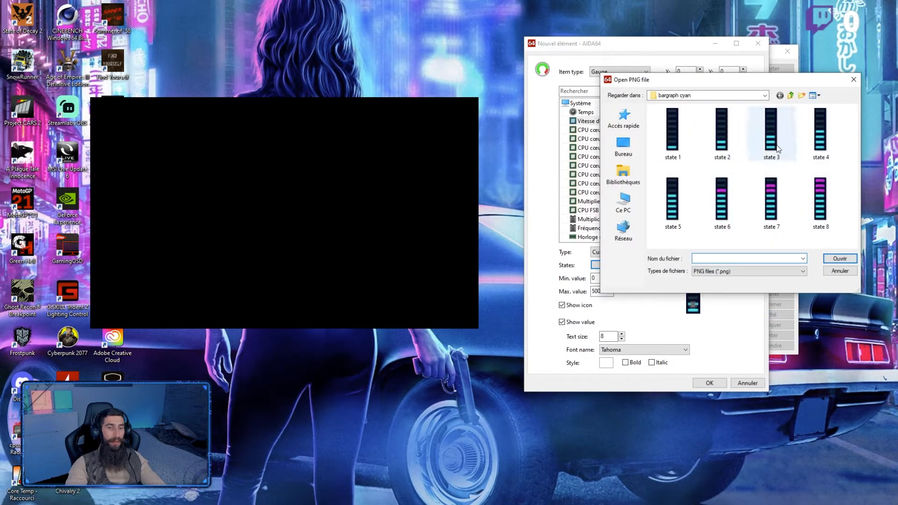
double_click(770, 140)
left_click(608, 265)
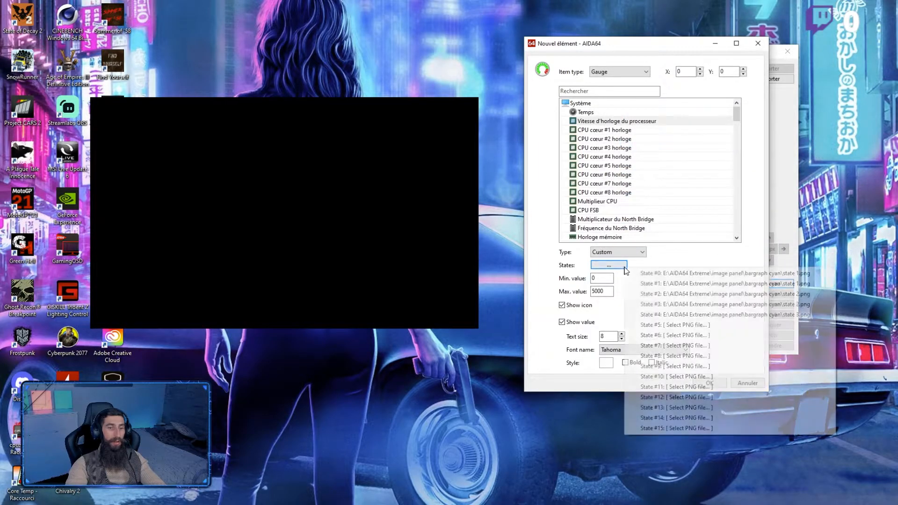
left_click(690, 324)
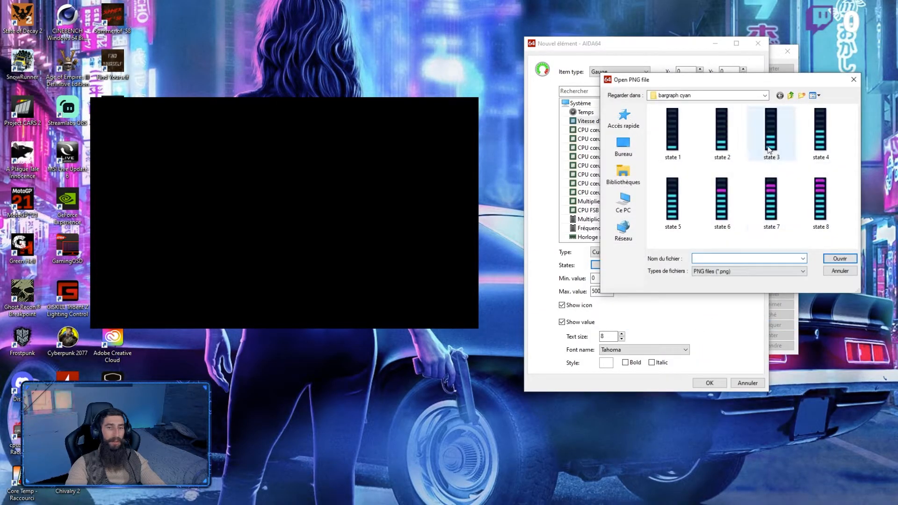
double_click(774, 156)
Step: Assign state 4.png from the bargraph cyan folder to the gauge's State #6 and State #7
left_click(622, 265)
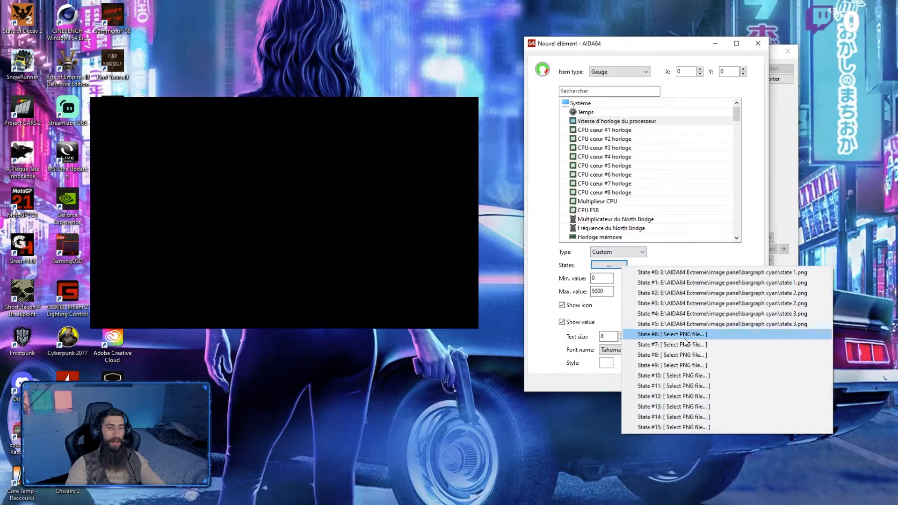
left_click(691, 337)
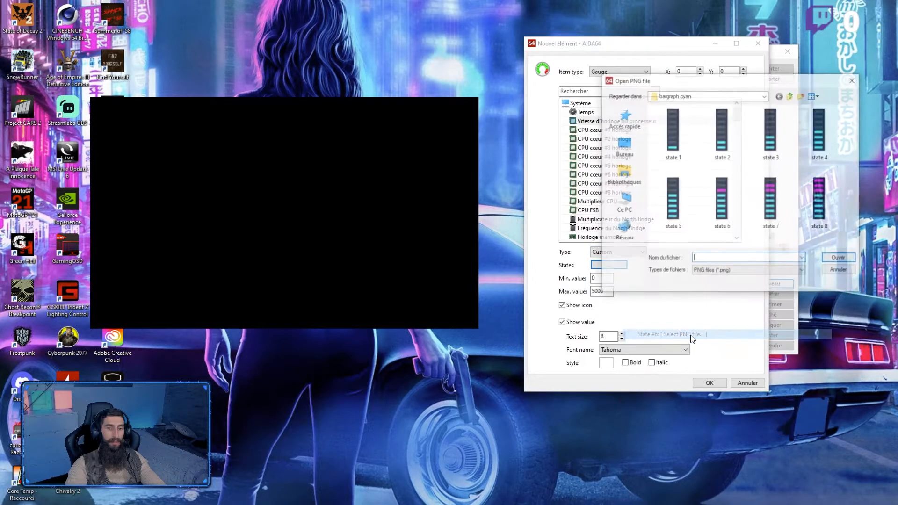
left_click(821, 146)
double_click(822, 148)
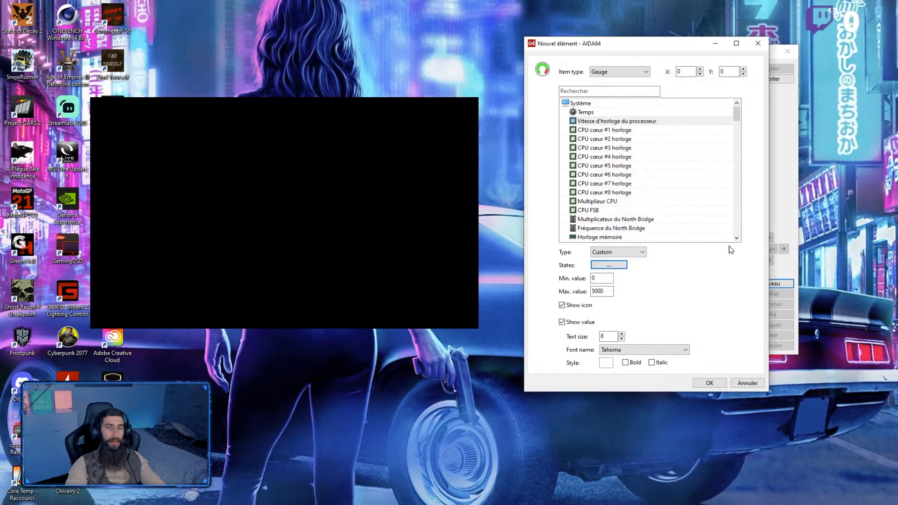
left_click(624, 265)
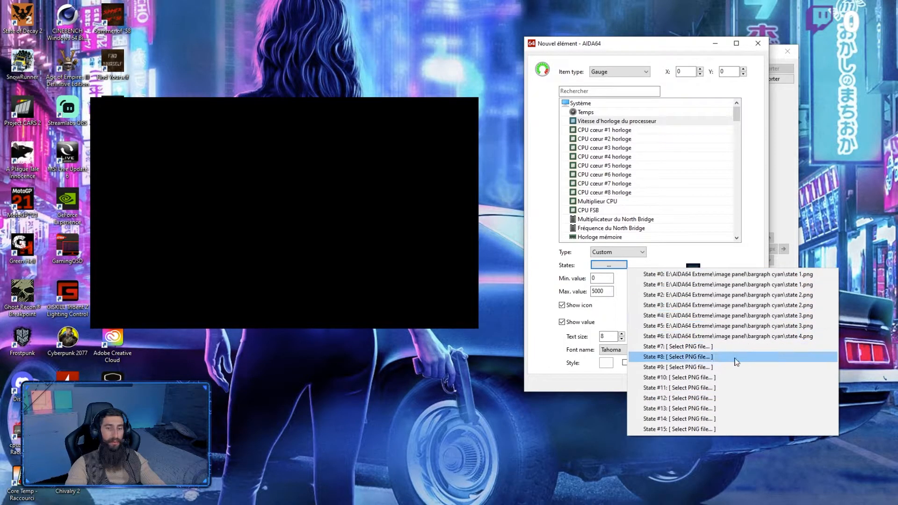
left_click(713, 347)
left_click(820, 135)
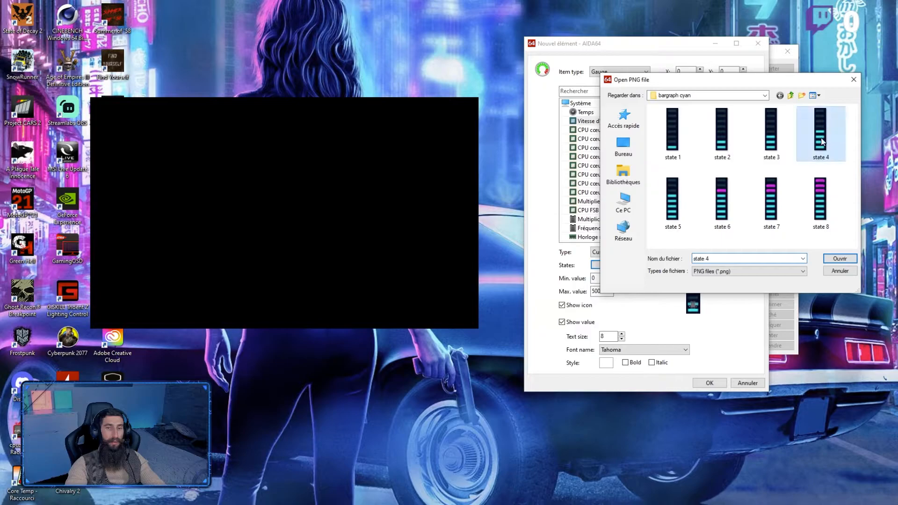
double_click(820, 136)
Step: Assign state 5.png from the bargraph cyan folder to the gauge's State #8 and State #9
left_click(609, 265)
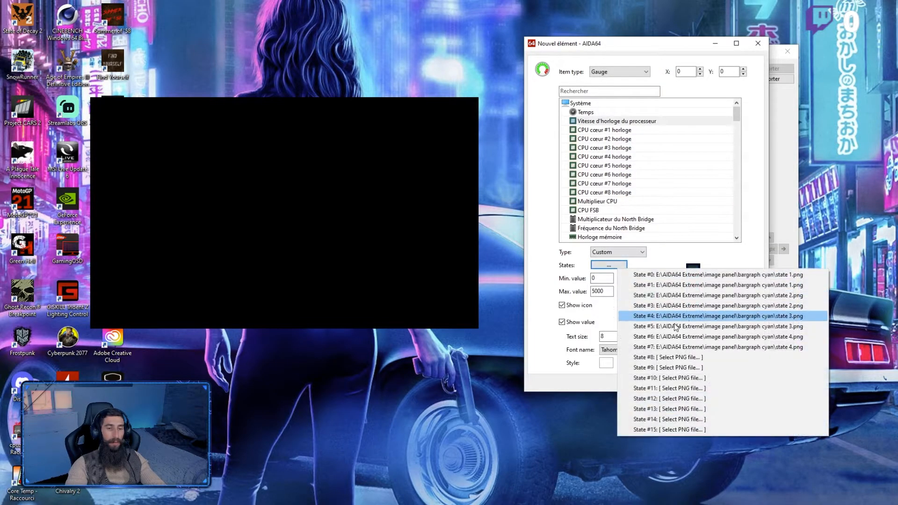
left_click(692, 358)
left_click(672, 203)
double_click(673, 203)
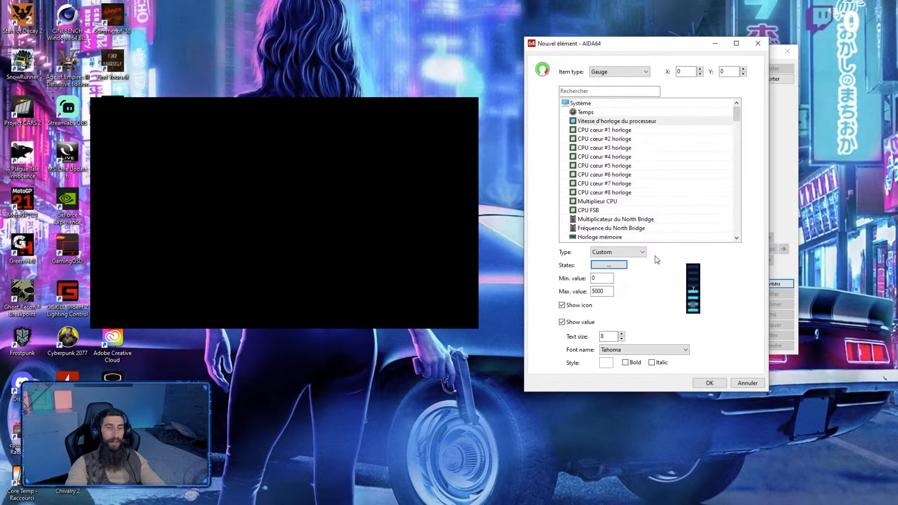
left_click(609, 265)
left_click(702, 360)
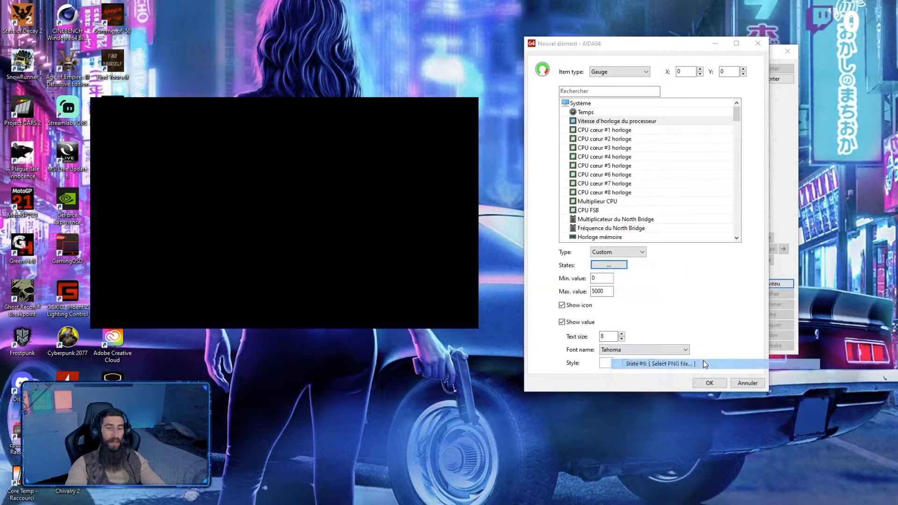
left_click(673, 202)
double_click(672, 201)
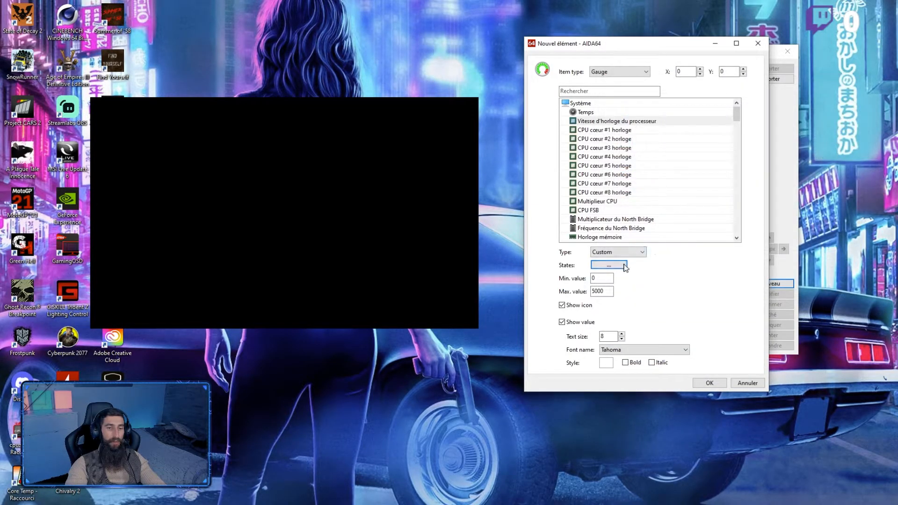
Step: Assign state 6.png from the bargraph cyan folder to the gauge's State #10 and State #11
left_click(625, 266)
left_click(720, 373)
left_click(723, 220)
double_click(722, 220)
left_click(625, 266)
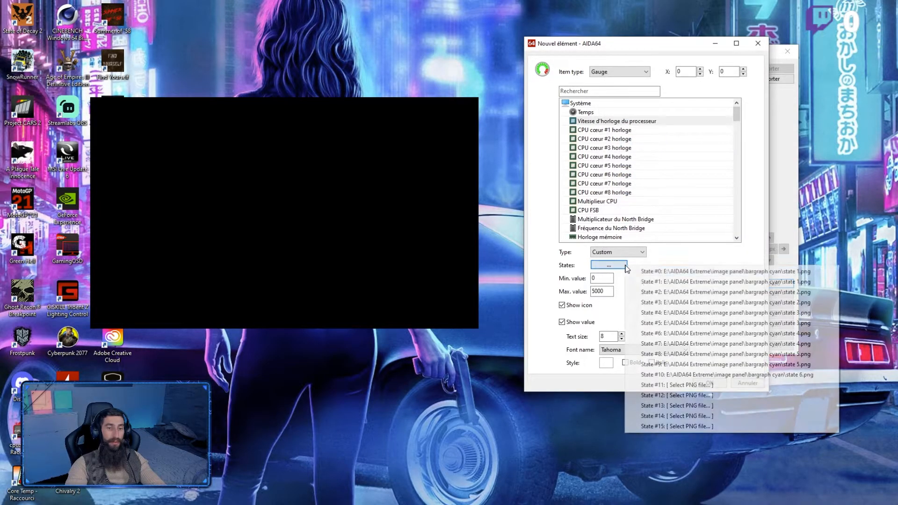
left_click(664, 385)
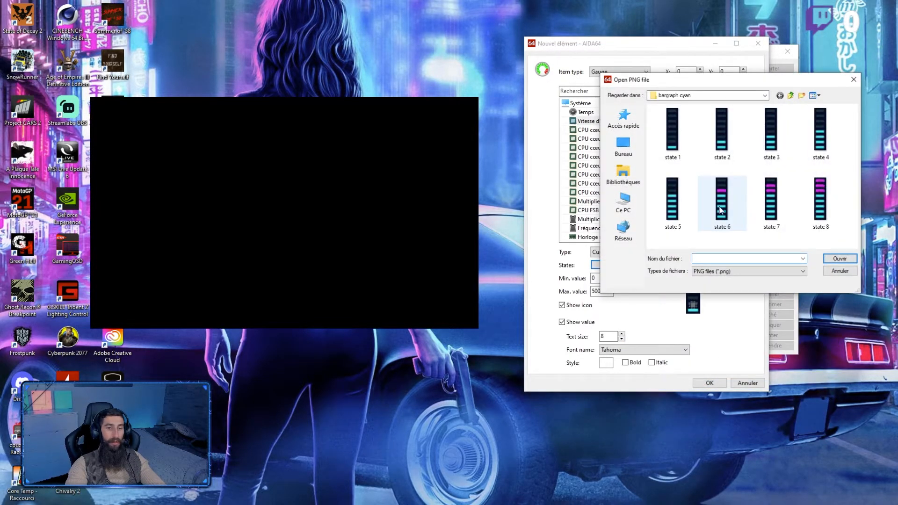
double_click(720, 210)
Step: Assign state 7.png from the bargraph cyan folder to the gauge's State #12 and State #13
left_click(625, 265)
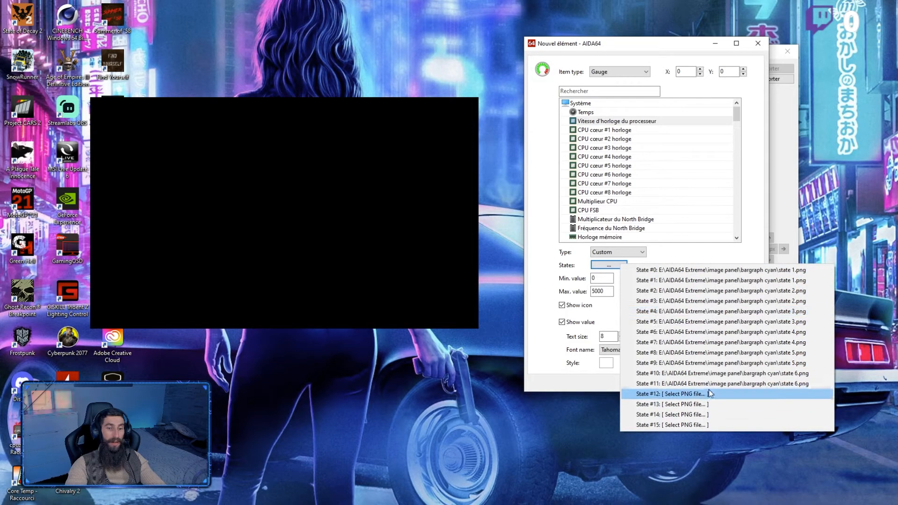
left_click(718, 402)
double_click(771, 201)
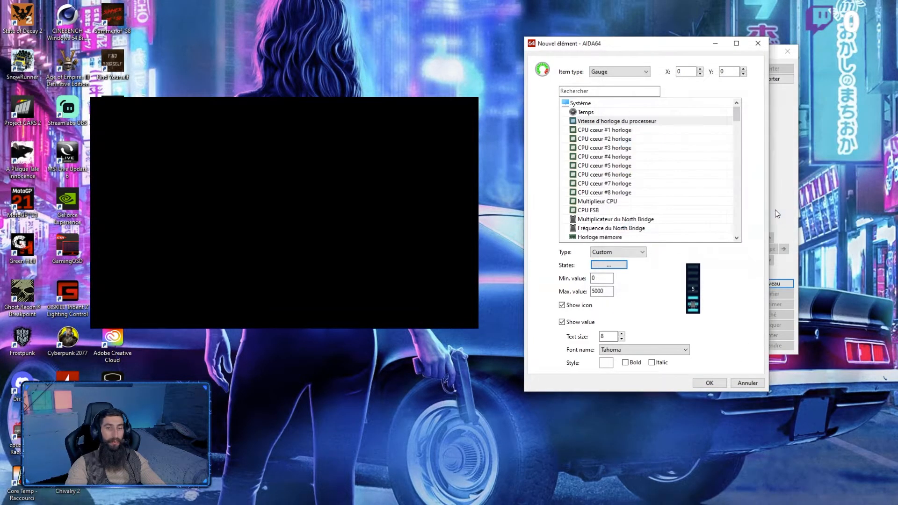
left_click(613, 269)
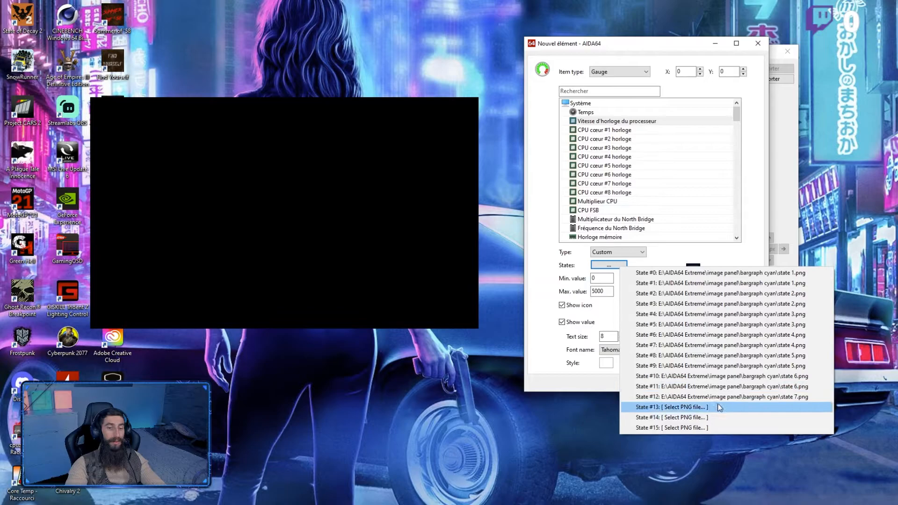
left_click(717, 405)
double_click(771, 215)
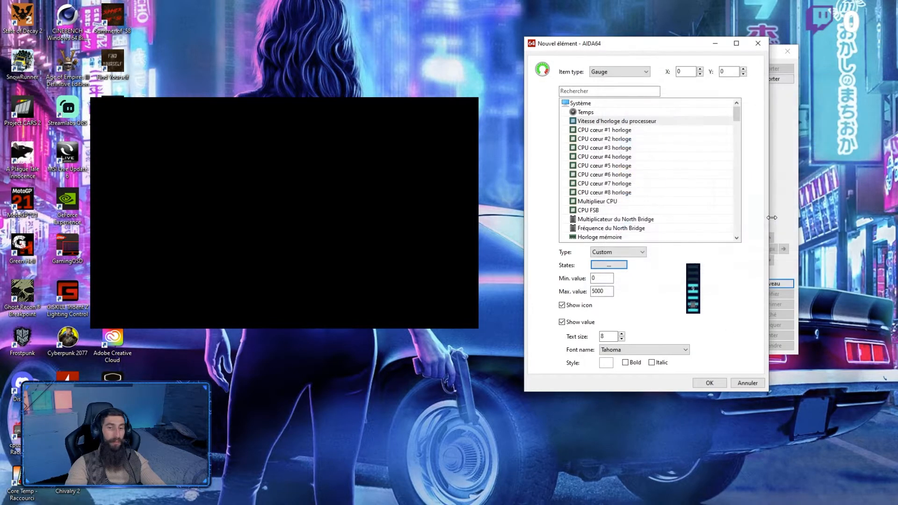
Step: Assign state 8.png from the bargraph cyan folder to the gauge's State #14 and State #15
left_click(622, 265)
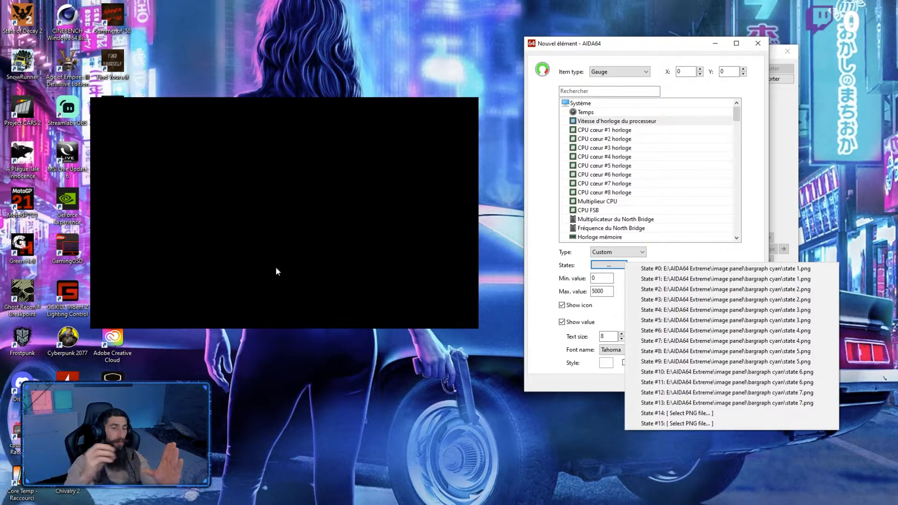
left_click(711, 414)
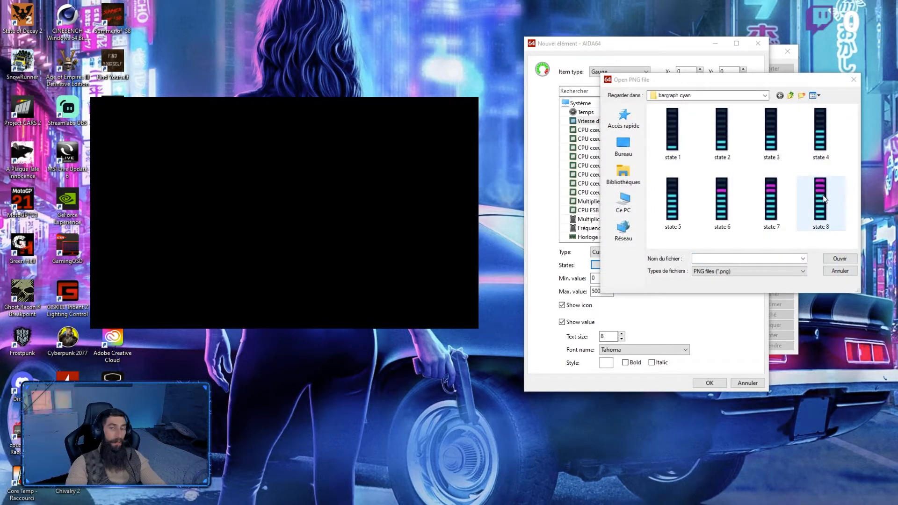
double_click(819, 199)
left_click(617, 267)
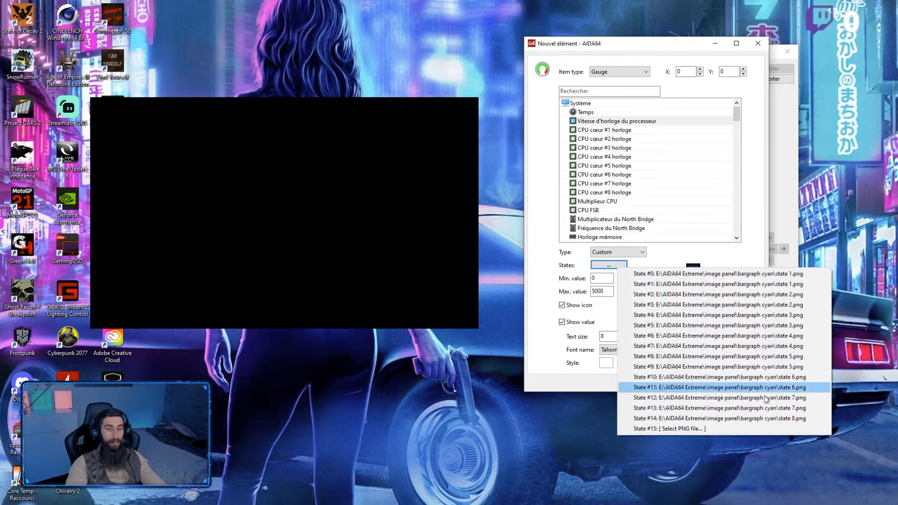
left_click(700, 428)
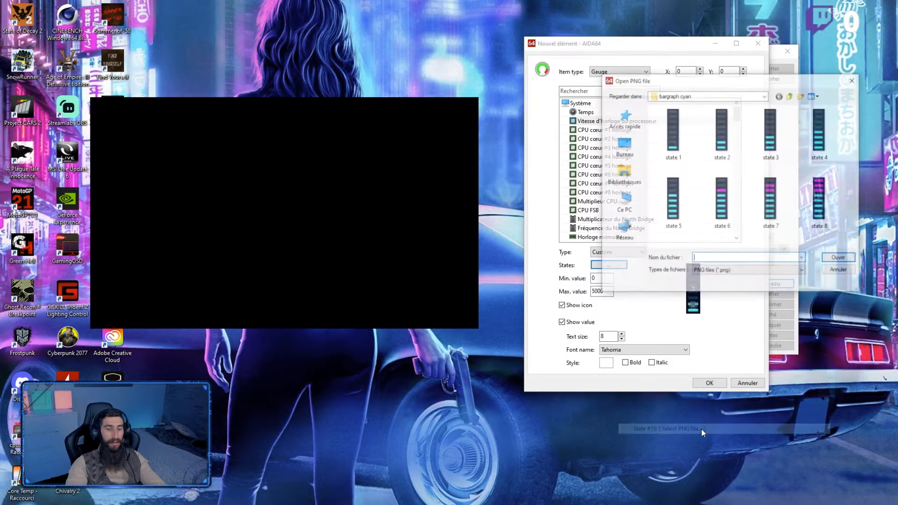
double_click(819, 199)
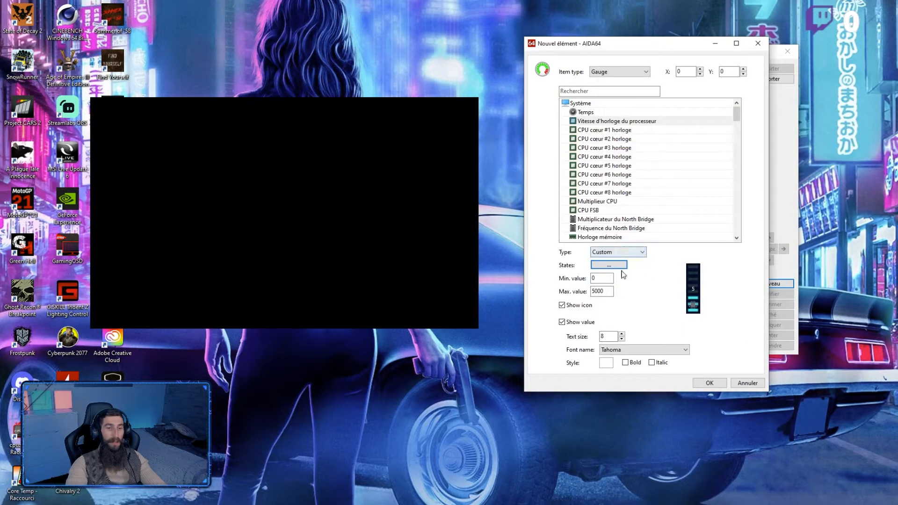
Step: Review the gauge's state image assignments, turn off its icon and value display, and add the gauge to the panel
left_click(621, 266)
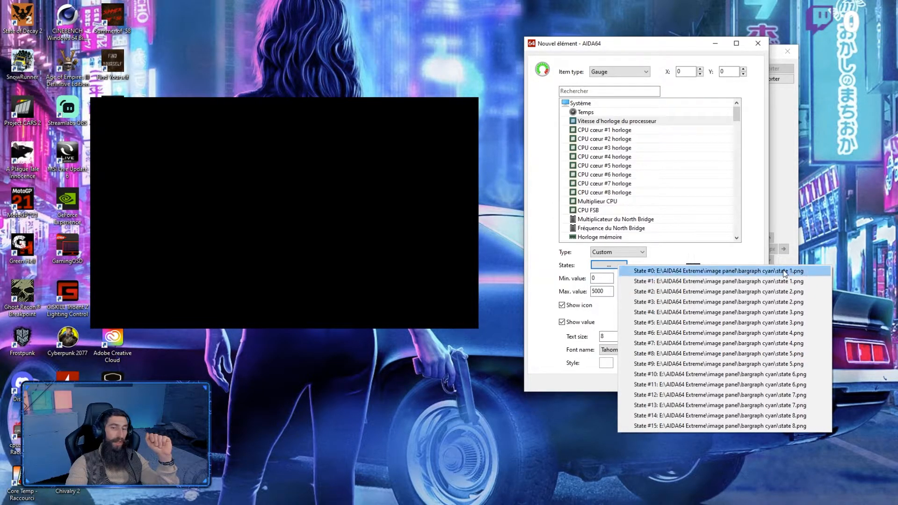
left_click(728, 261)
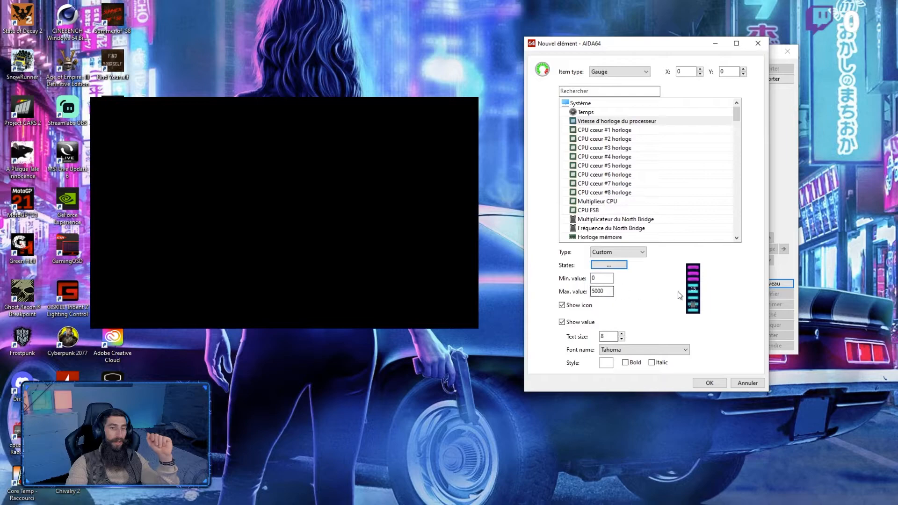
left_click(576, 308)
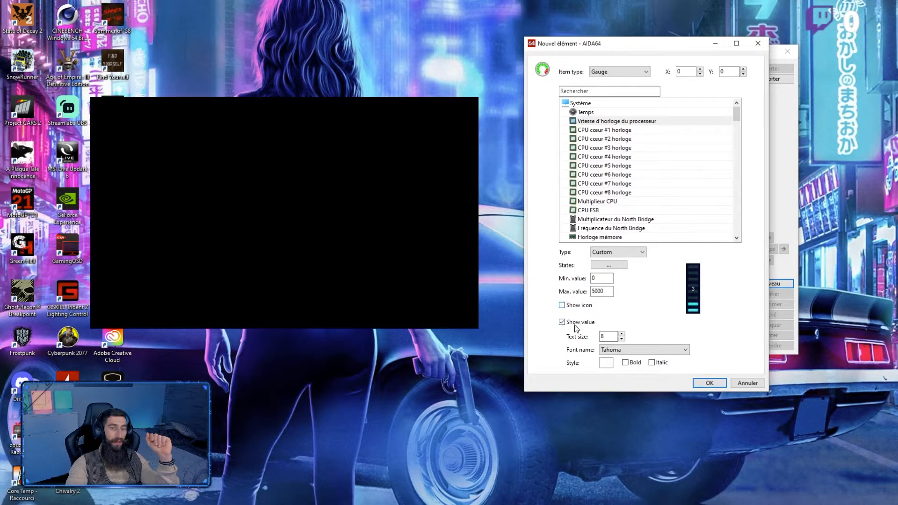
left_click(575, 325)
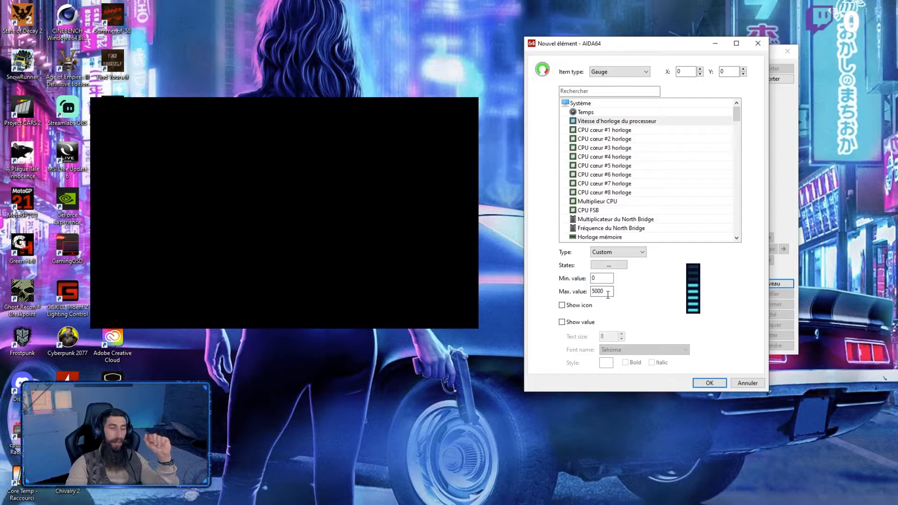
left_click(709, 383)
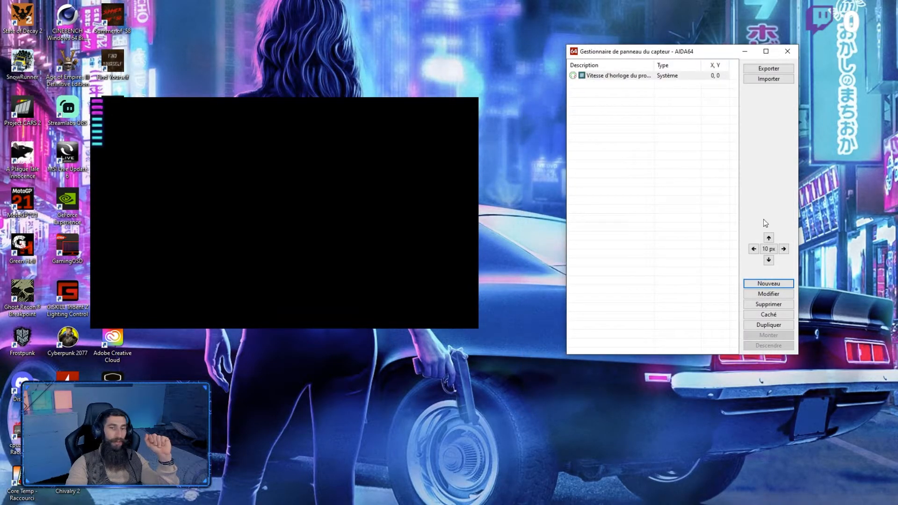
Step: Move the processor clock gauge to X 120, Y 100 using a 20 px movement increment
left_click(623, 80)
left_click(770, 250)
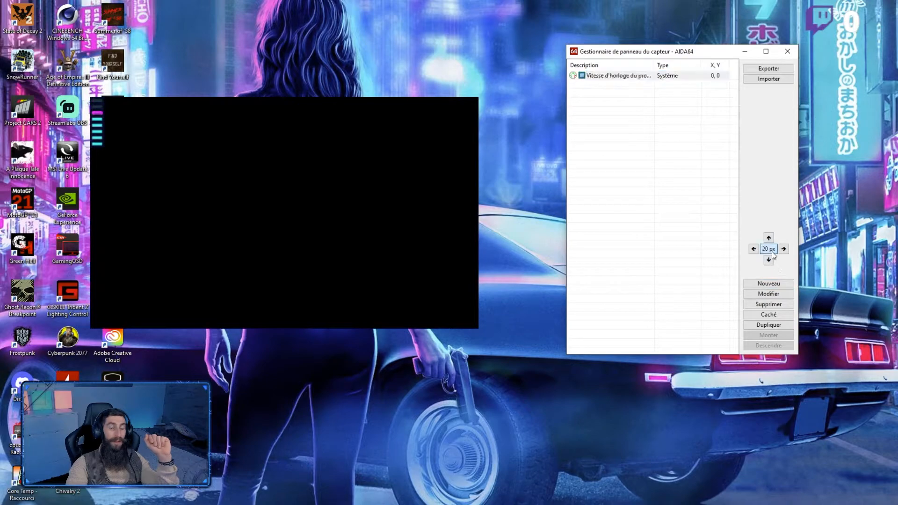
left_click(784, 249)
left_click(783, 249)
left_click(783, 249)
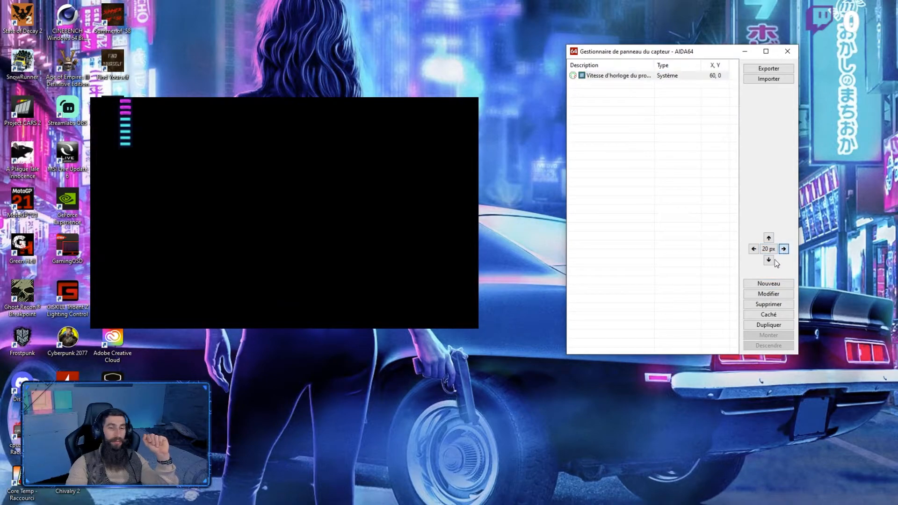
left_click(768, 260)
left_click(768, 260)
left_click(768, 260)
left_click(768, 259)
left_click(784, 249)
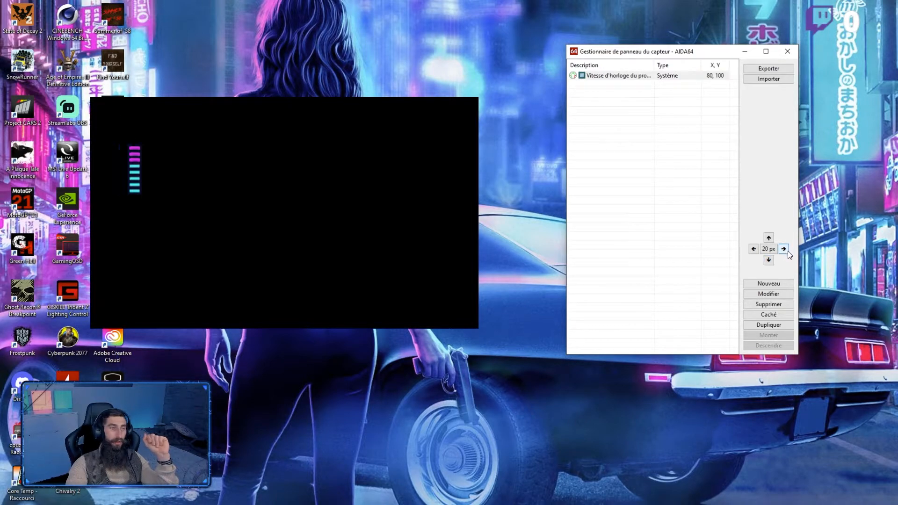
left_click(783, 249)
left_click(783, 249)
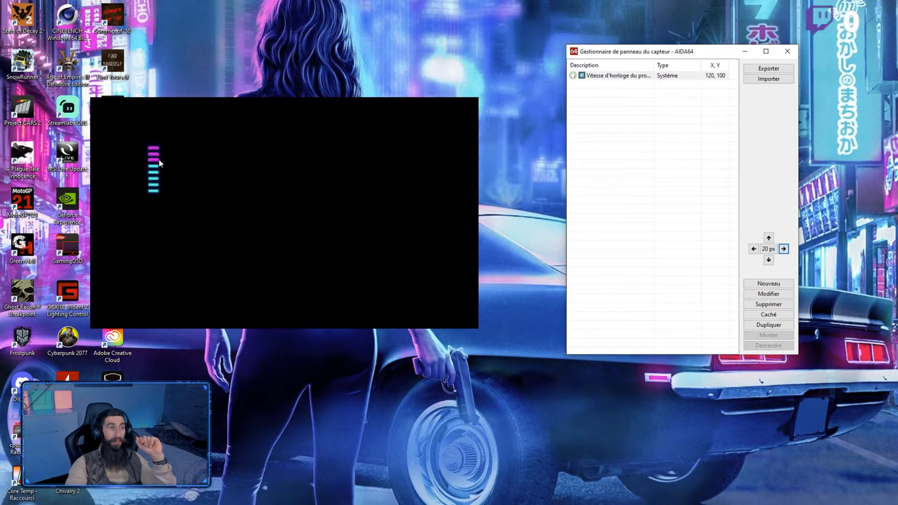
Step: Add a simple sensor item for Vitesse d'horloge du processeur with its label hidden and the MHz unit shown
left_click(779, 282)
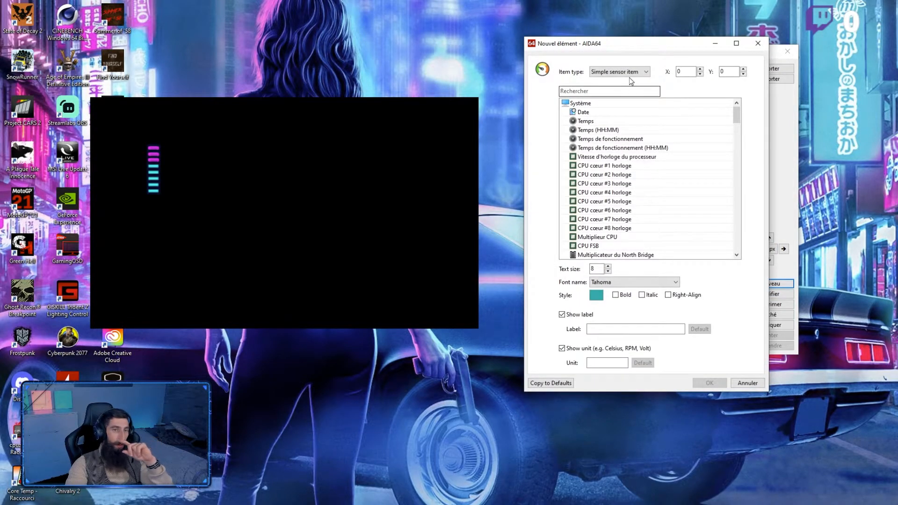
left_click(644, 158)
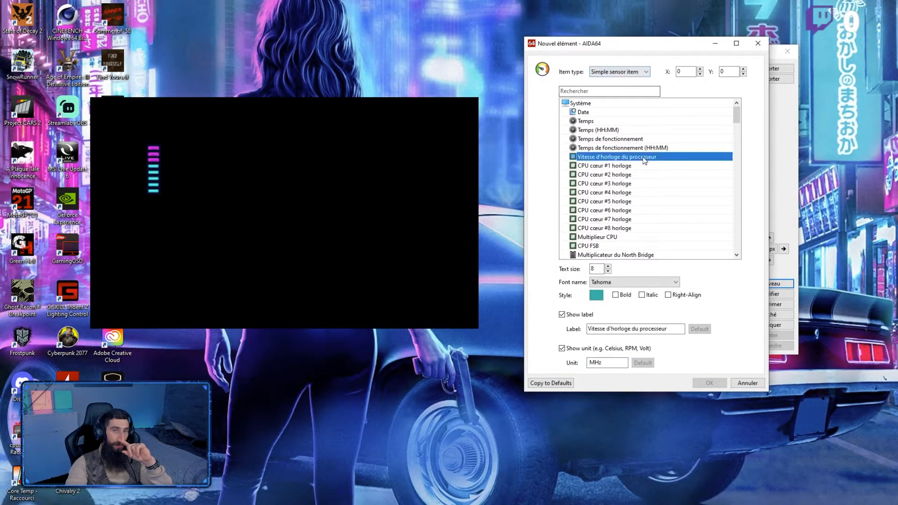
left_click(562, 314)
left_click(561, 348)
left_click(562, 348)
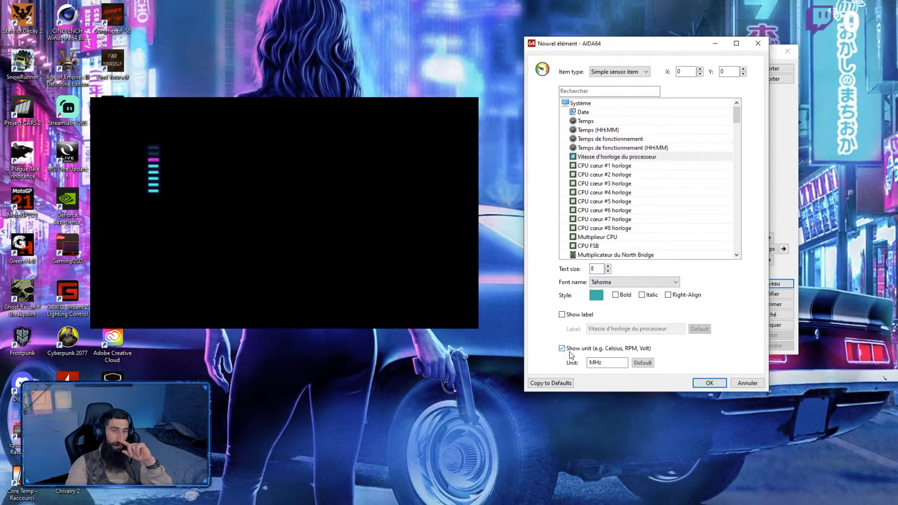
left_click(709, 383)
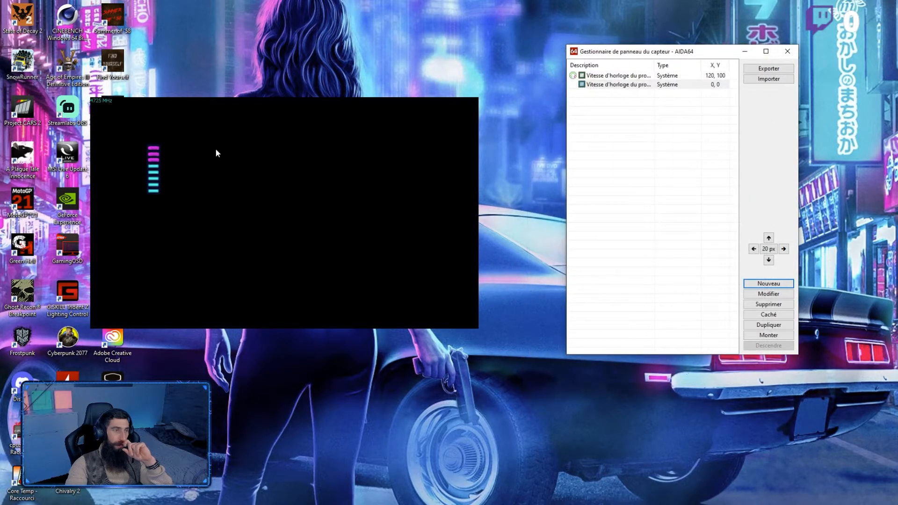
Step: Move the processor clock text item to X 240, Y 140, beside the gauge
left_click(784, 249)
left_click(784, 249)
left_click(784, 248)
left_click(784, 249)
left_click(784, 248)
left_click(769, 260)
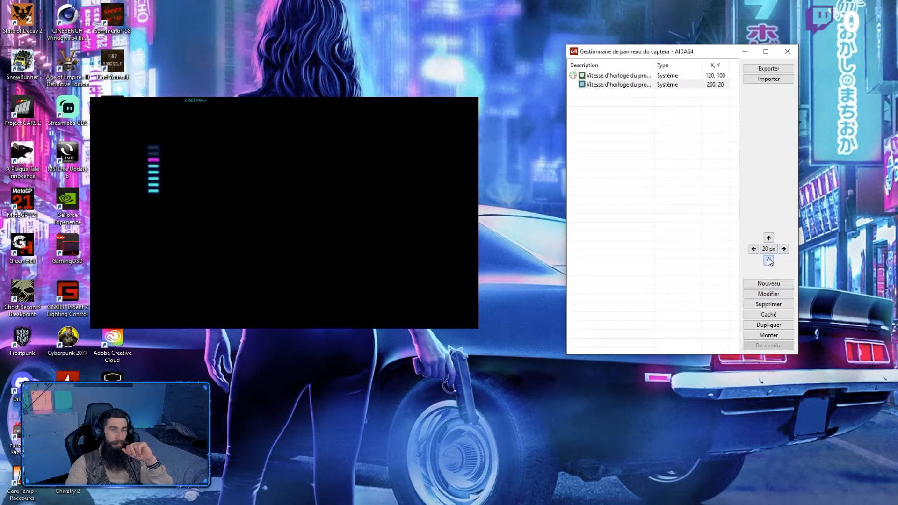
left_click(768, 260)
left_click(768, 260)
left_click(768, 260)
left_click(769, 260)
left_click(769, 260)
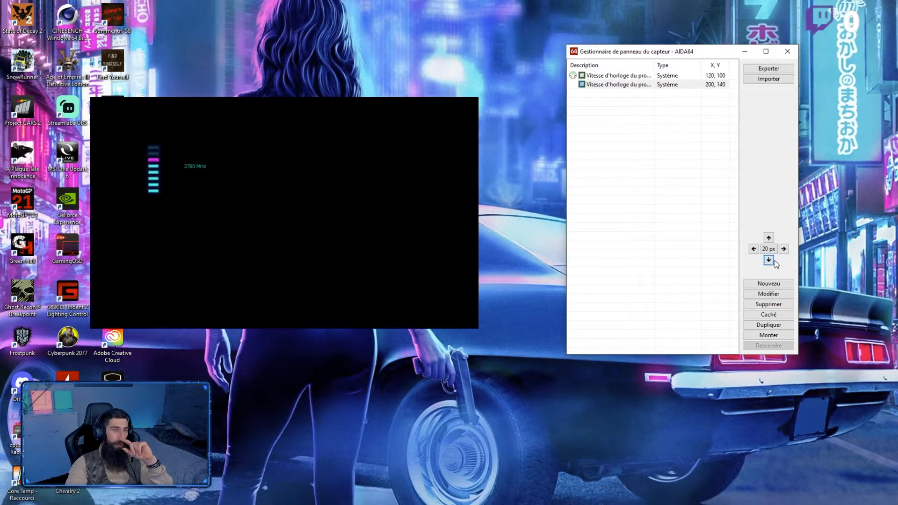
left_click(783, 249)
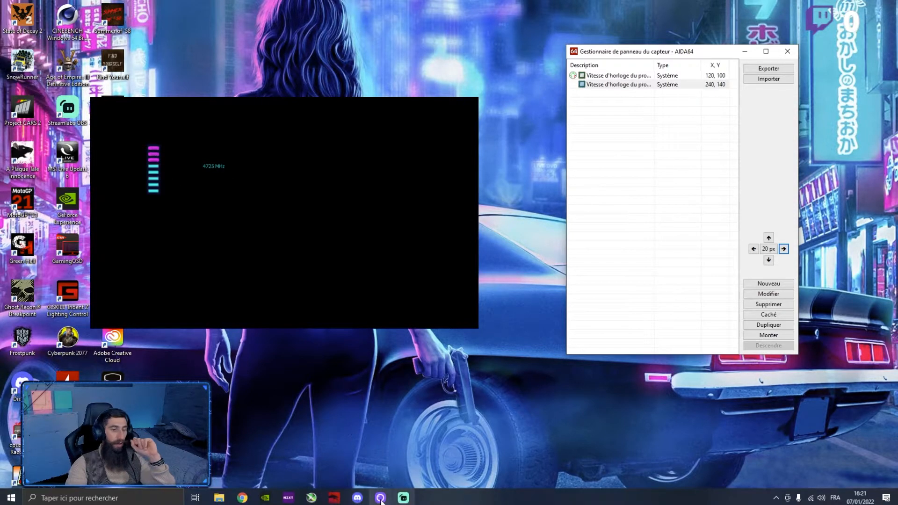
Step: Switch to MSI Dragon Center and set the scenario to Silent to test the gauge at a lower clock speed
left_click(333, 500)
left_click(664, 307)
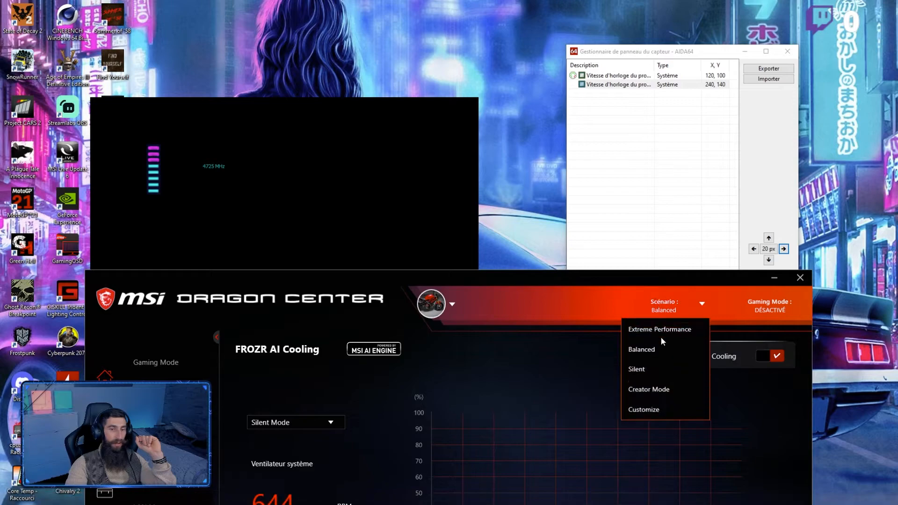
left_click(657, 369)
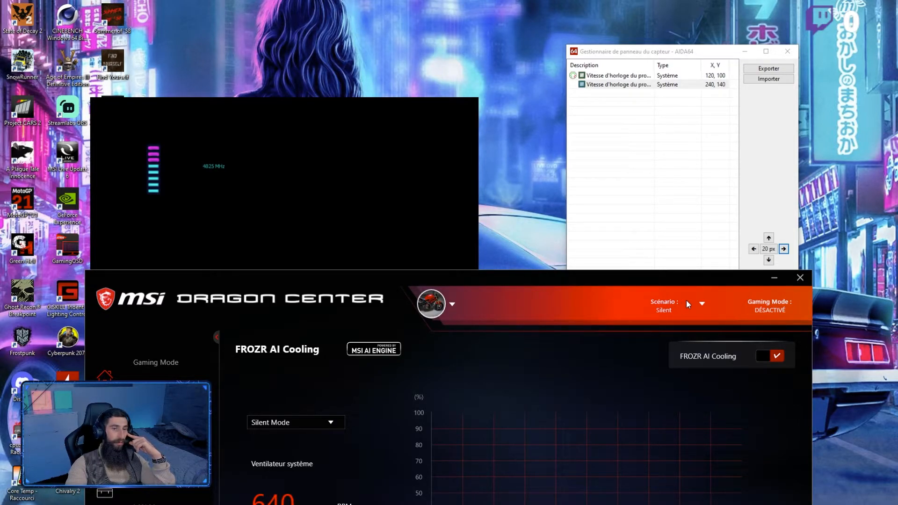
mouse_move(541, 489)
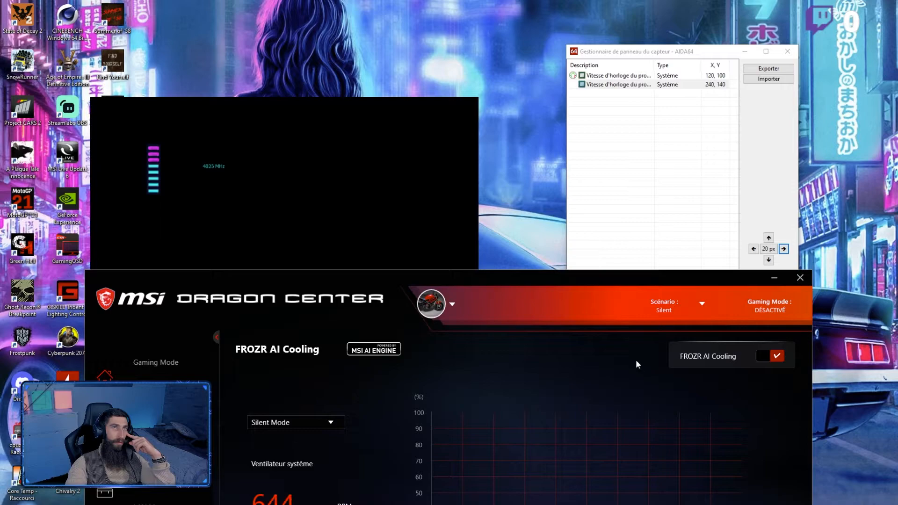
left_click(674, 302)
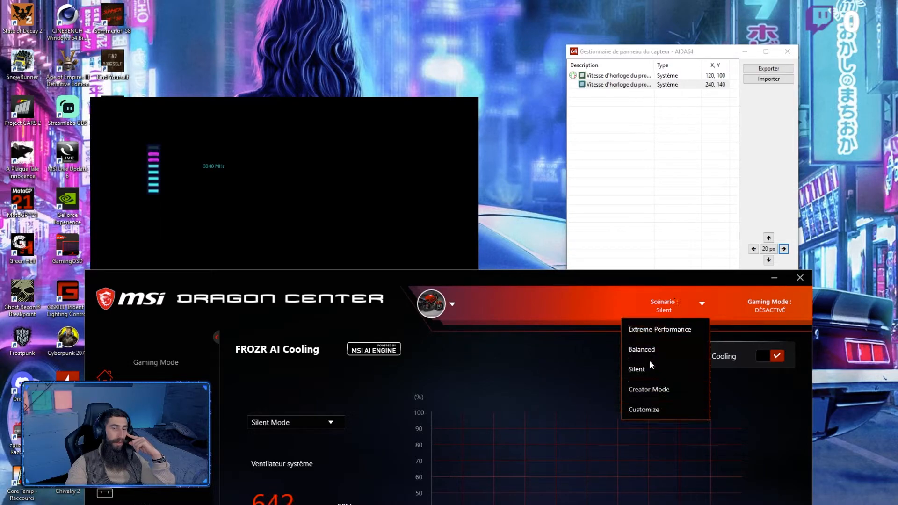
left_click(650, 368)
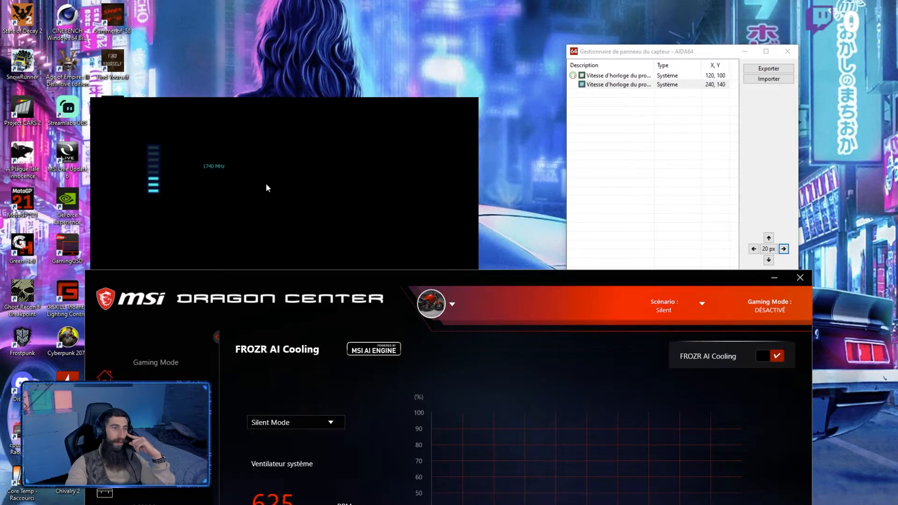
left_click(773, 277)
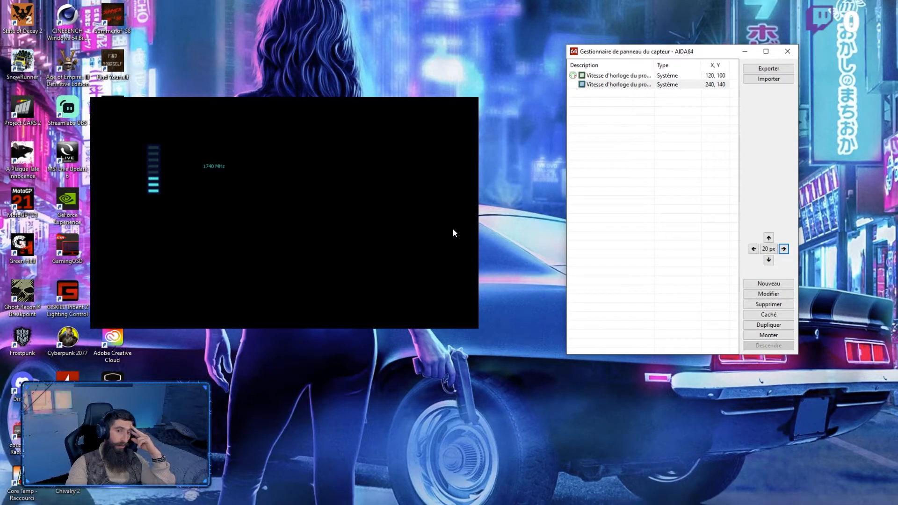
Step: Set the MSI Dragon Center scenario back to Balanced and return to the AIDA64 sensor panel
left_click(332, 499)
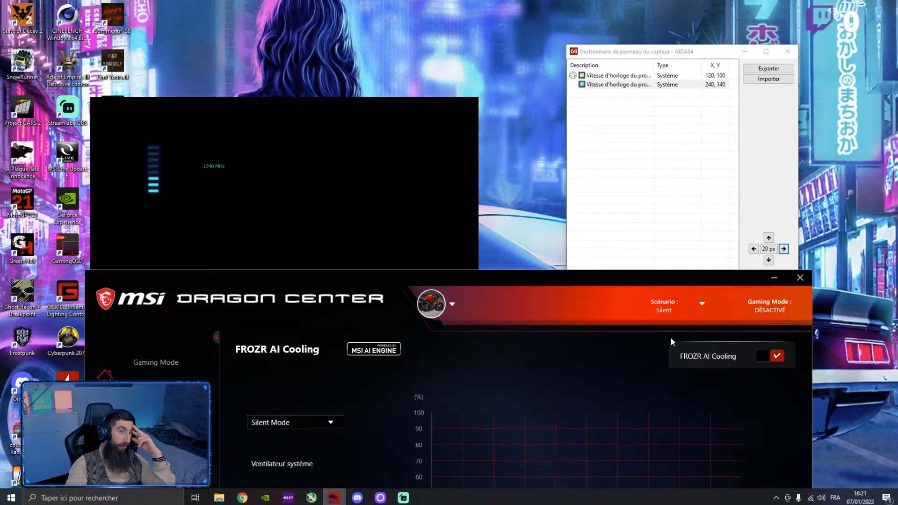
left_click(669, 306)
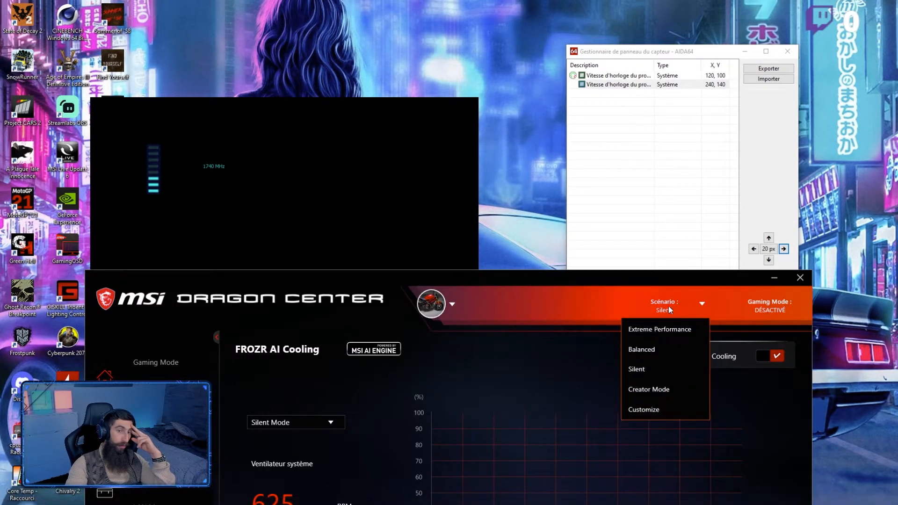
left_click(660, 351)
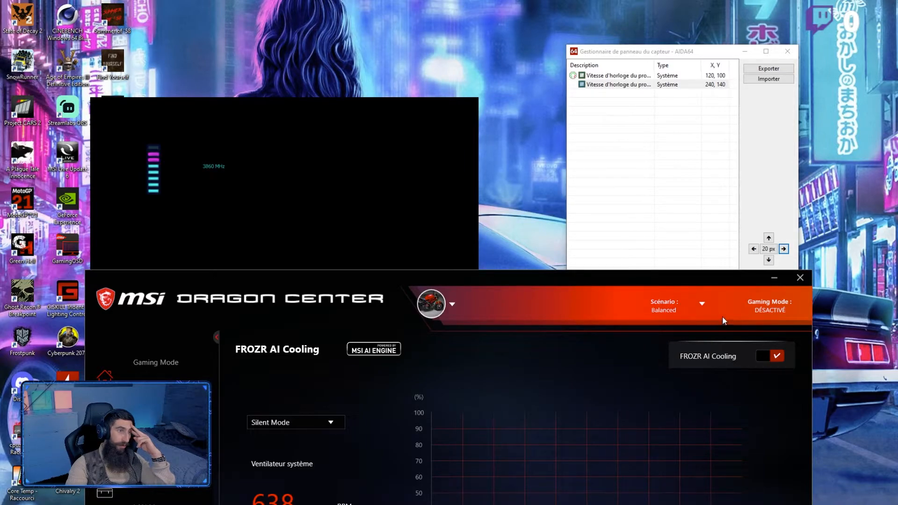
left_click(775, 277)
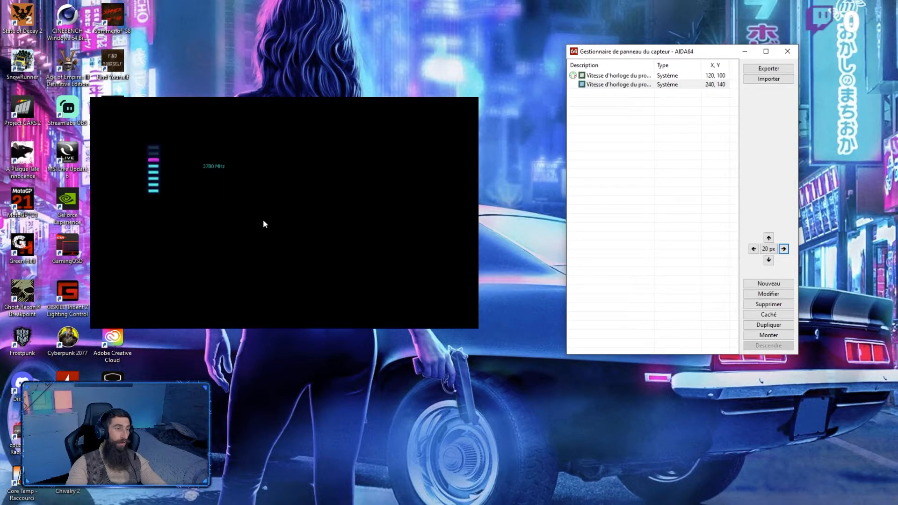
Step: Start a new sensor panel item as a gauge and set its type to Custom
left_click(771, 283)
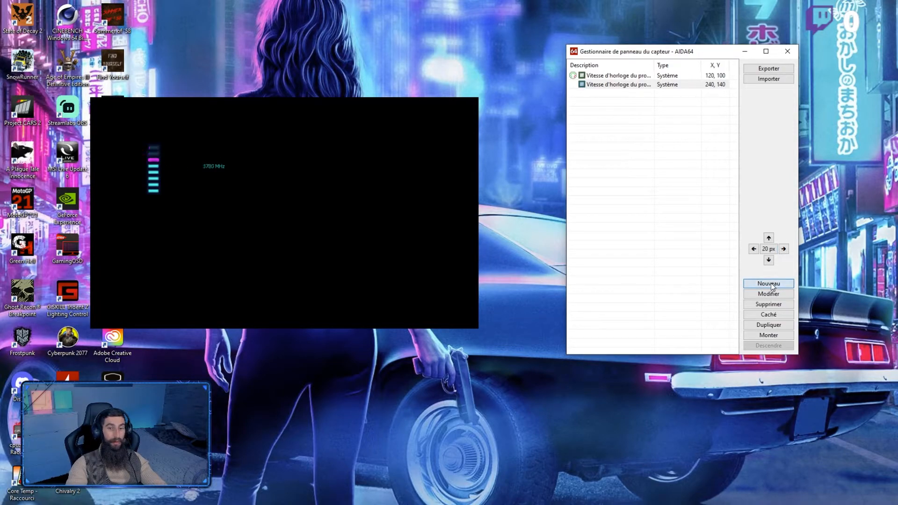
left_click(618, 73)
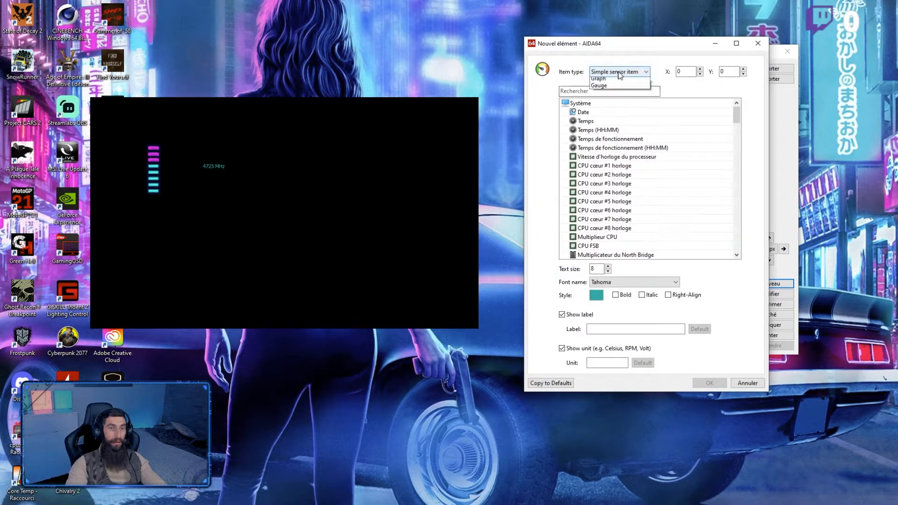
left_click(610, 119)
left_click(629, 252)
left_click(620, 290)
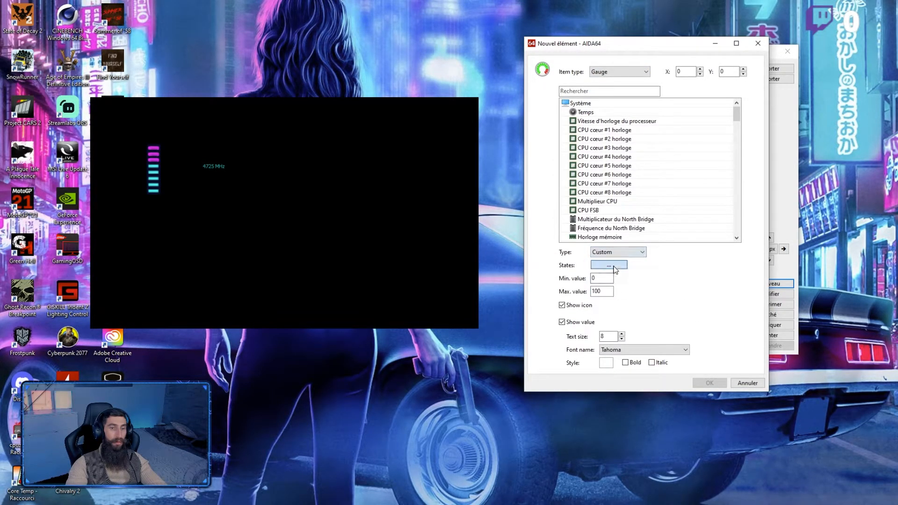
Step: Start choosing the PNG for gauge state #0 and examine the Bargraph nid abeille H images in the image panel folder
left_click(614, 268)
left_click(684, 273)
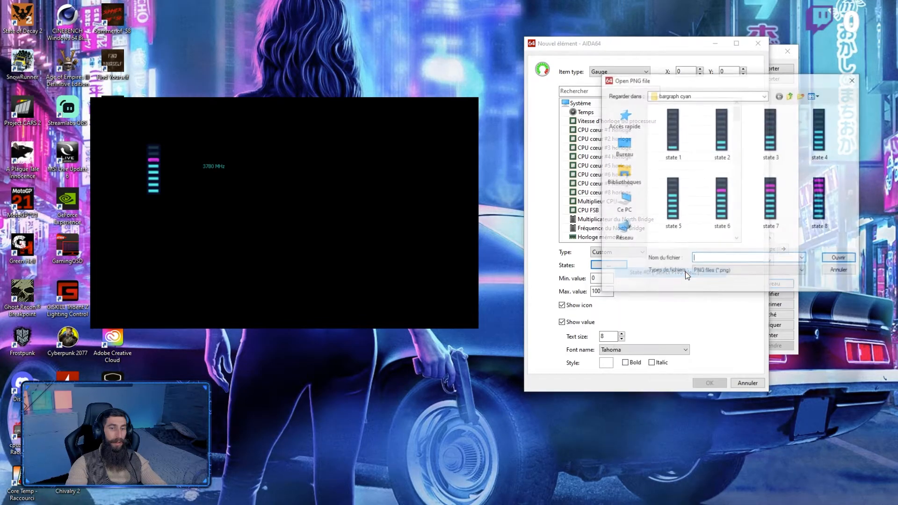
left_click(790, 96)
double_click(724, 140)
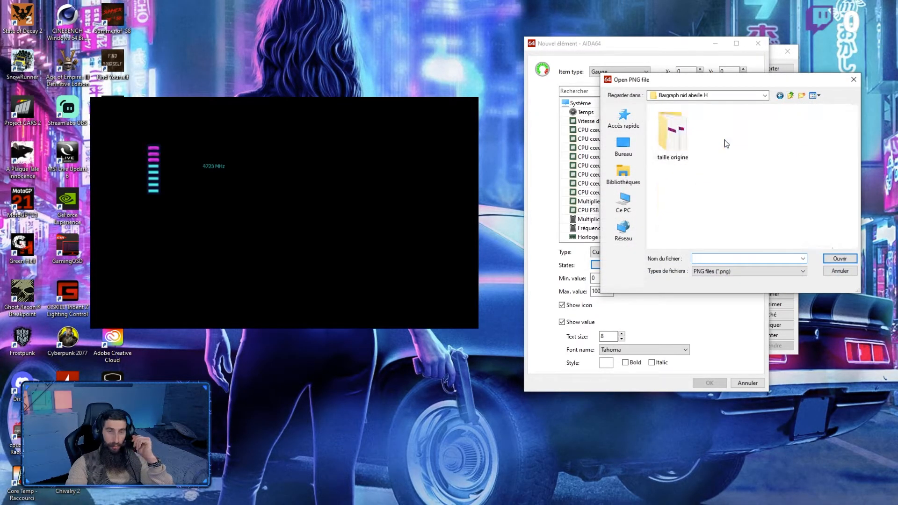
double_click(673, 135)
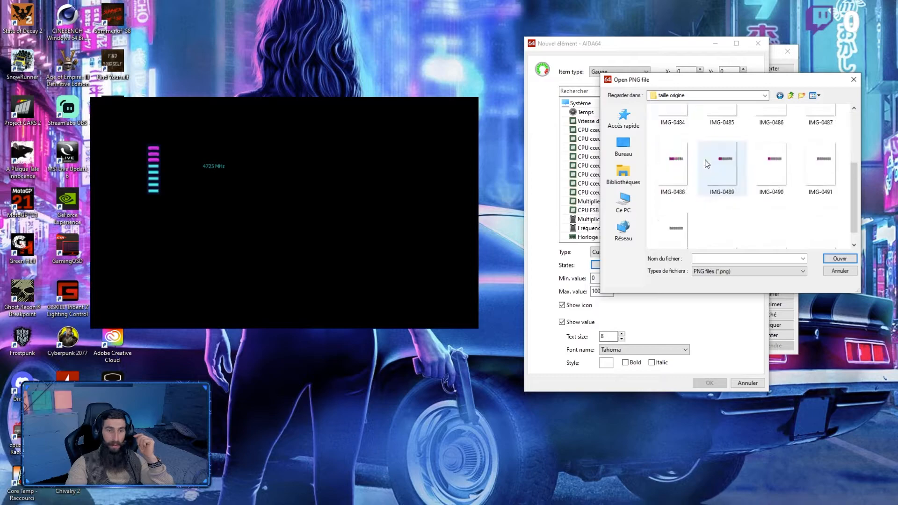
left_click(791, 96)
left_click(790, 96)
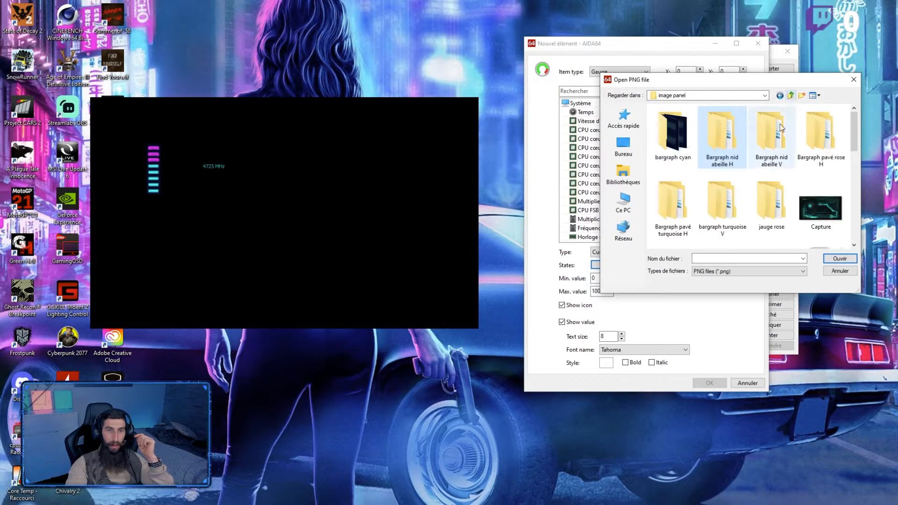
scroll(810, 147, "down", 2)
scroll(810, 147, "up", 3)
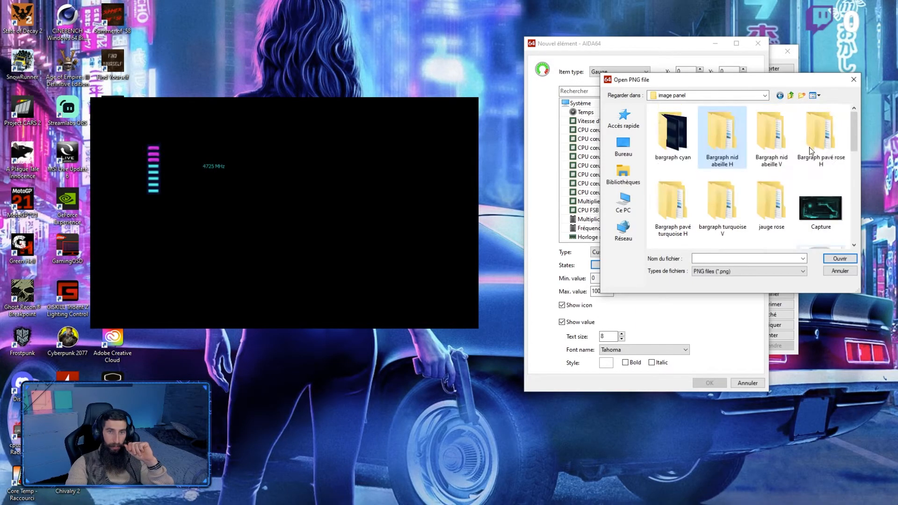
Step: Examine the 600px and taille origine images in the Bargraph pavé rose H folder
double_click(820, 122)
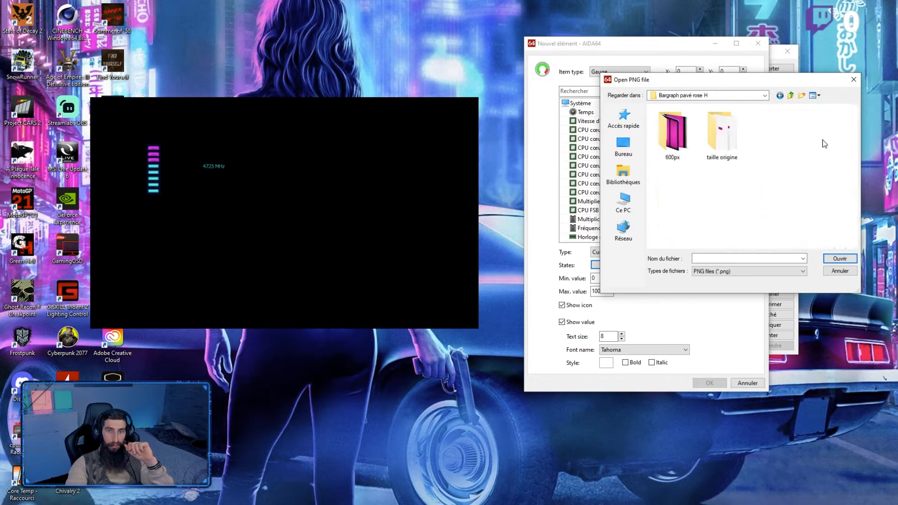
double_click(674, 141)
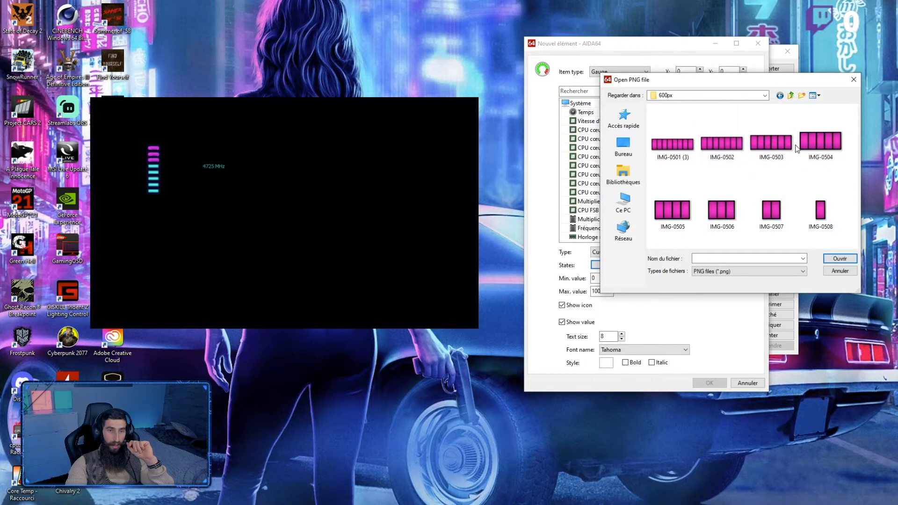
left_click(790, 96)
left_click(790, 94)
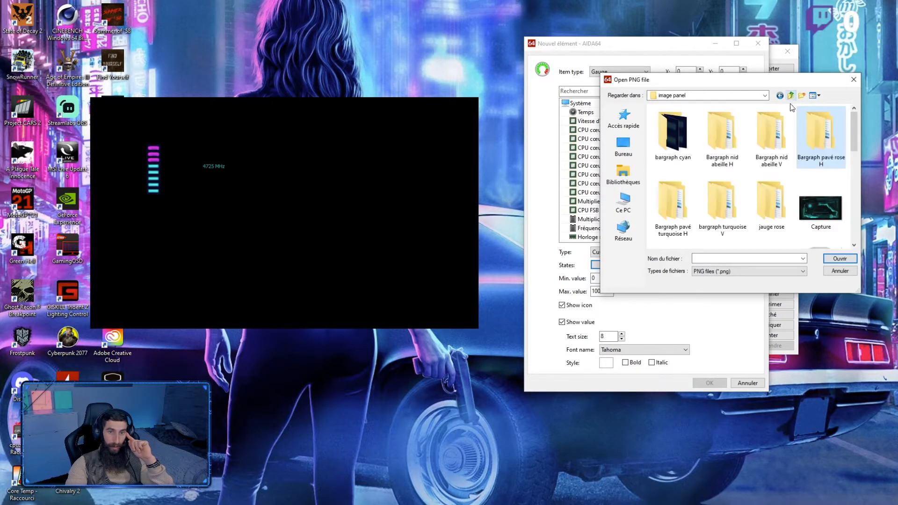
double_click(814, 127)
double_click(722, 133)
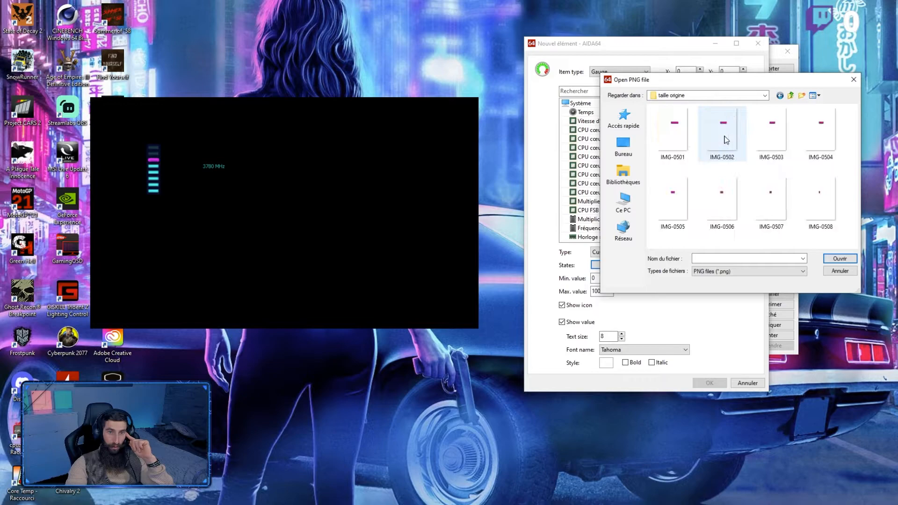
left_click(790, 96)
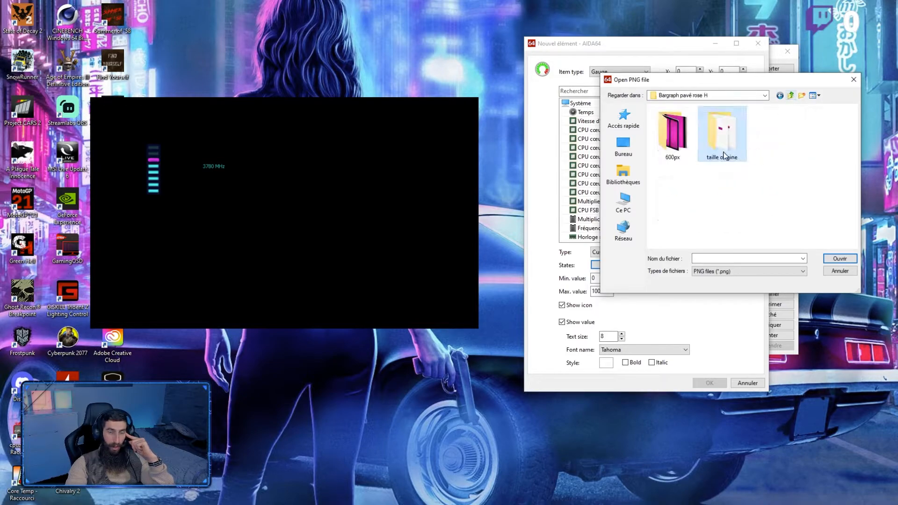
left_click(790, 95)
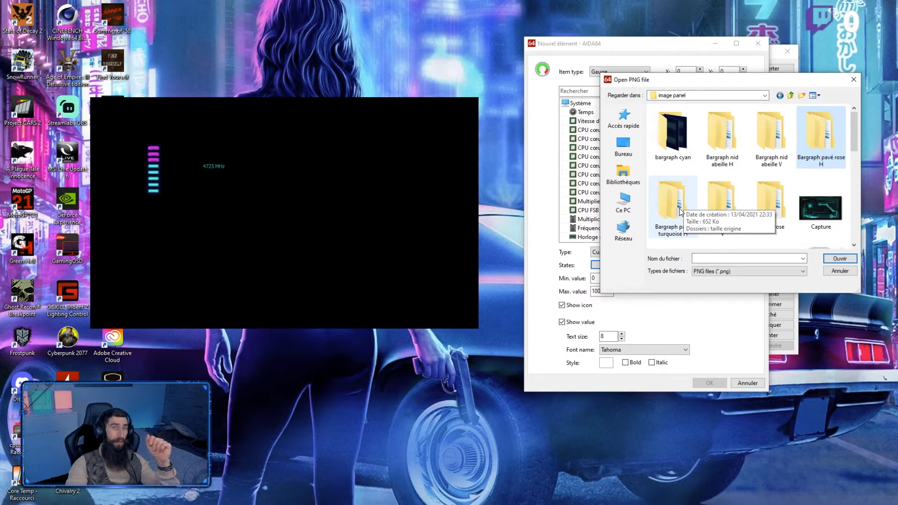
Step: Review the images in the jauge rose folder and assign IMG_0438 from its 240px subfolder to gauge state #0
double_click(769, 209)
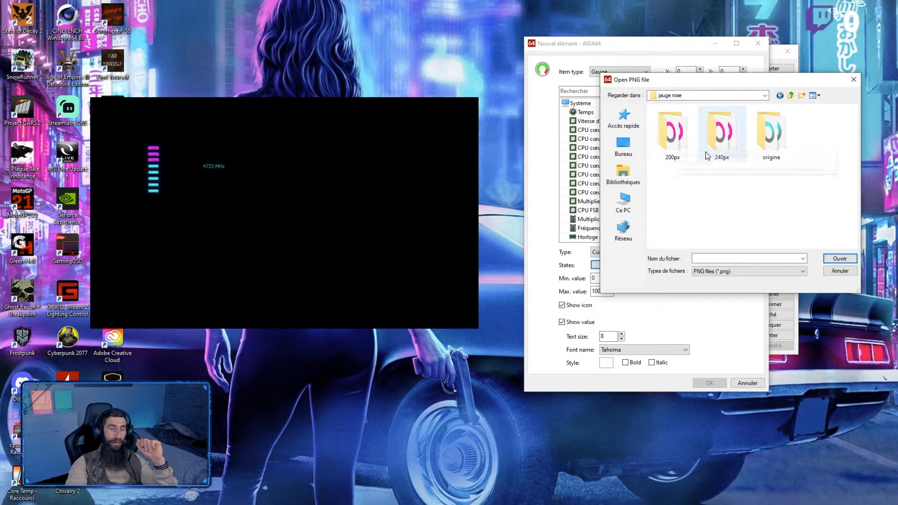
double_click(771, 138)
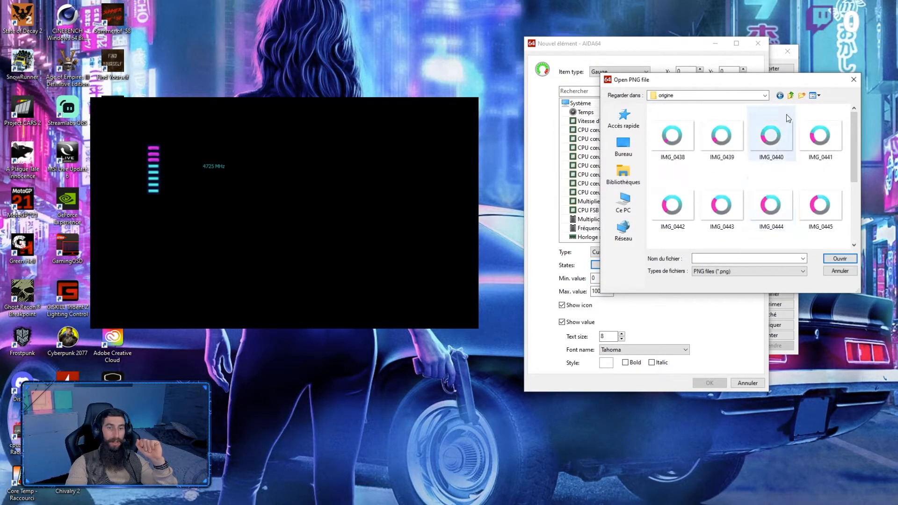
left_click(790, 95)
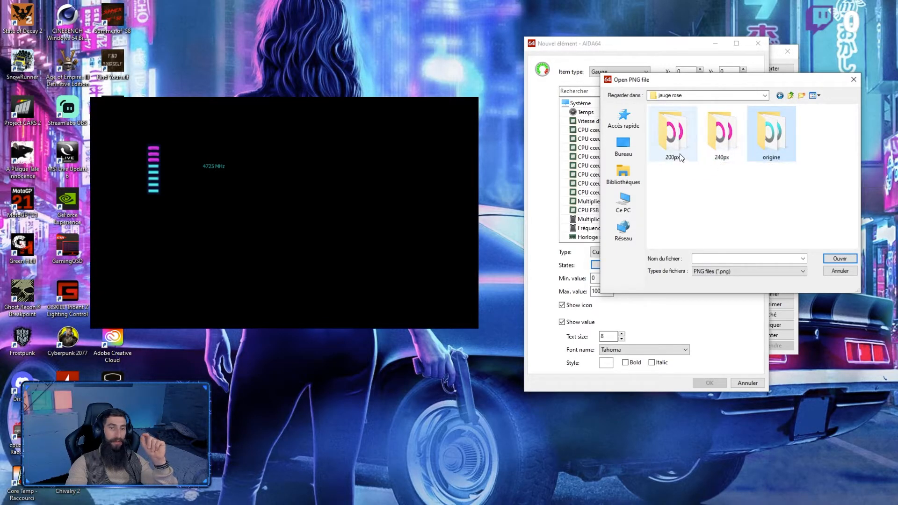
left_click(728, 135)
double_click(729, 135)
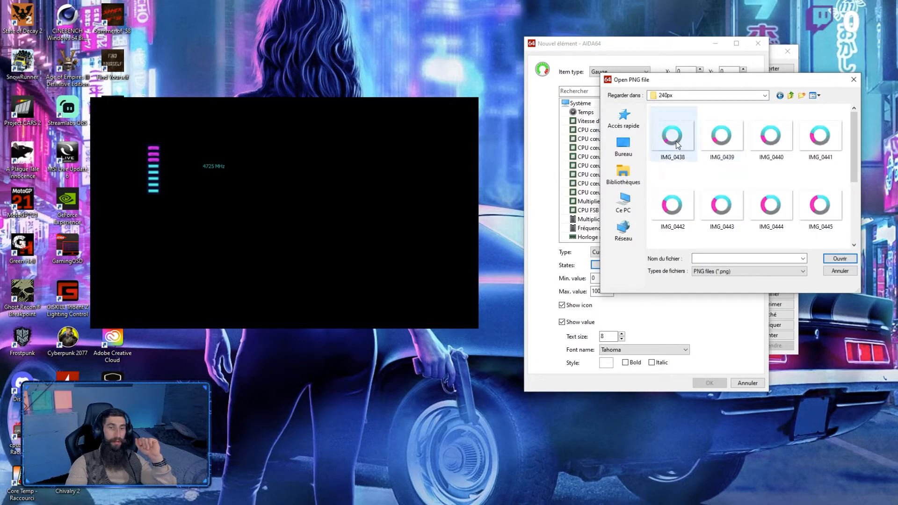
scroll(772, 159, "down", 1)
scroll(774, 159, "up", 1)
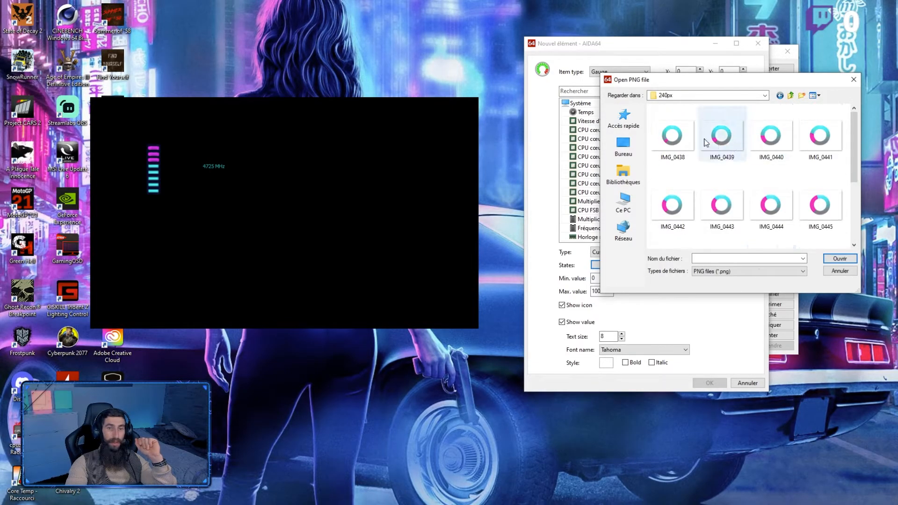
scroll(720, 134, "up", 2)
scroll(757, 201, "down", 1)
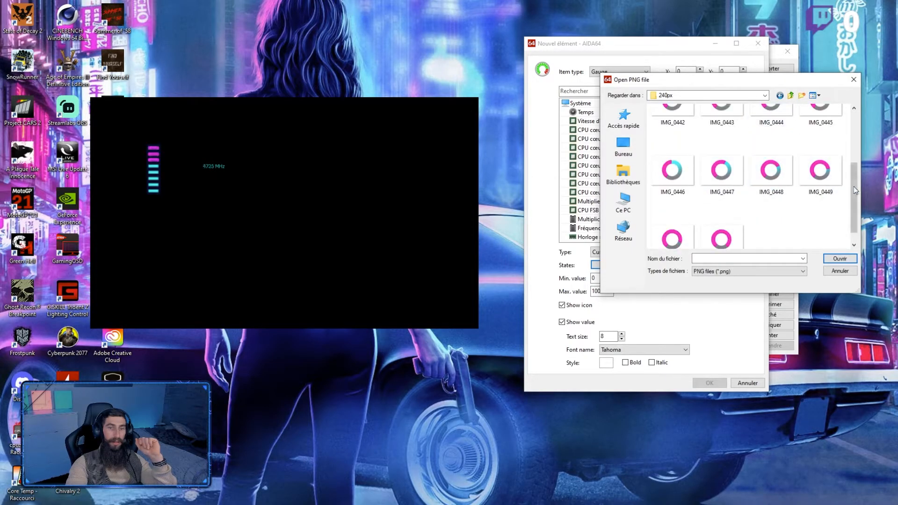
scroll(711, 220, "down", 1)
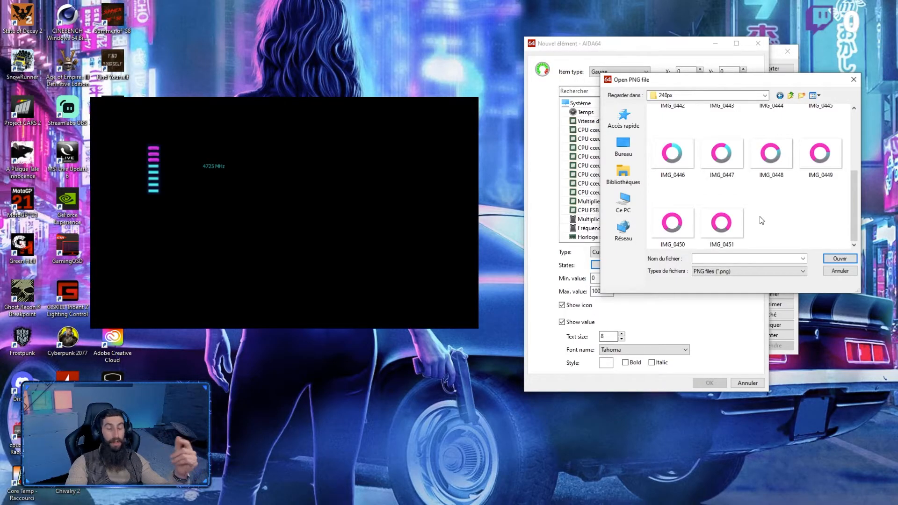
scroll(754, 221, "up", 3)
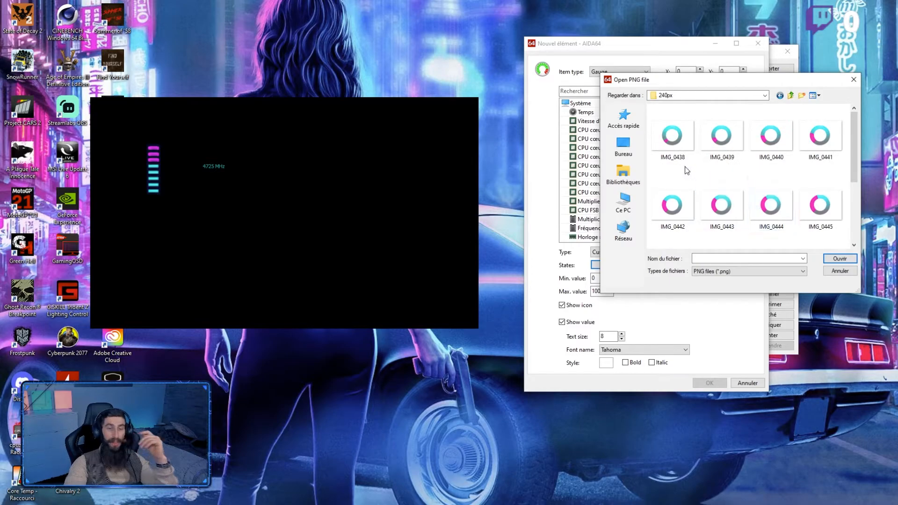
double_click(683, 135)
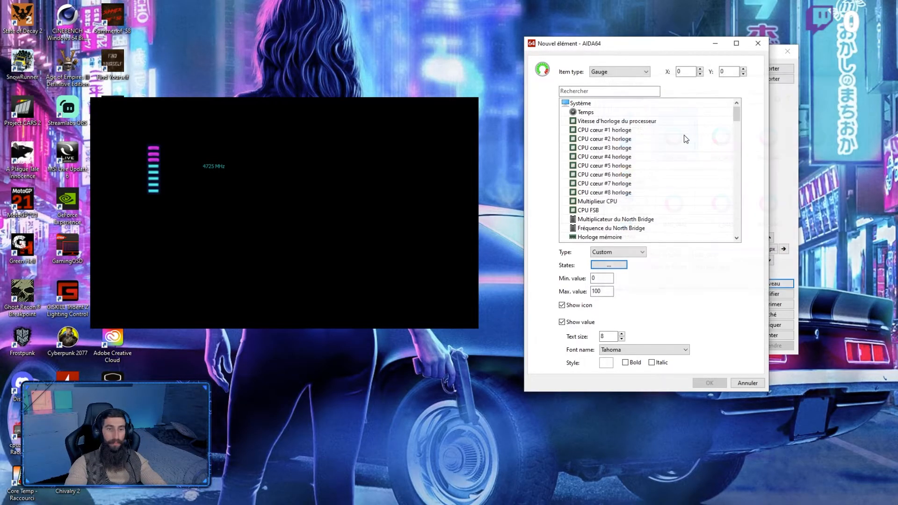
Step: Assign IMG_0438 to gauge state #1 and IMG_0439 to state #2 from the 240px folder
left_click(623, 267)
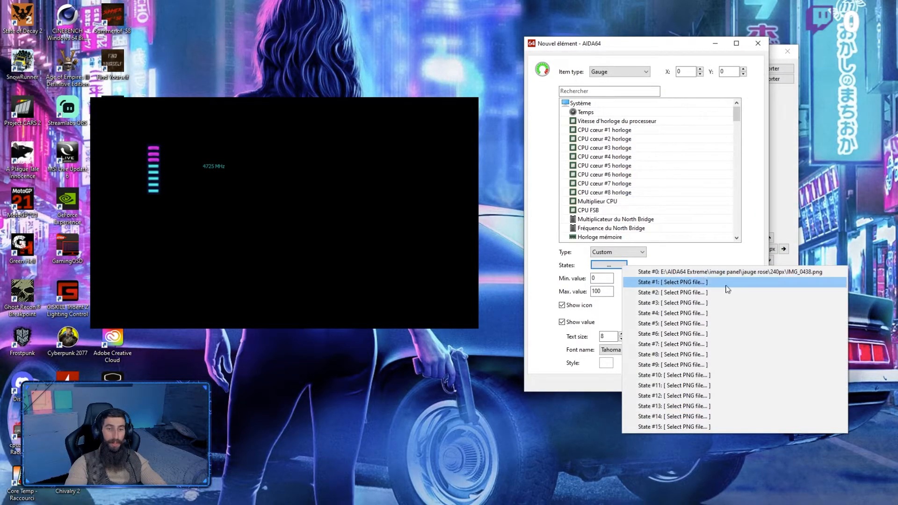
left_click(683, 282)
double_click(685, 148)
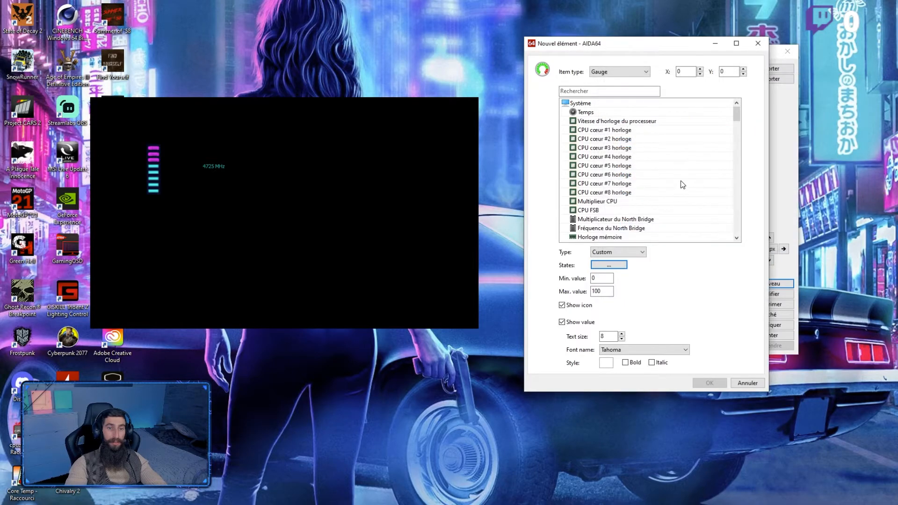
left_click(615, 266)
left_click(713, 295)
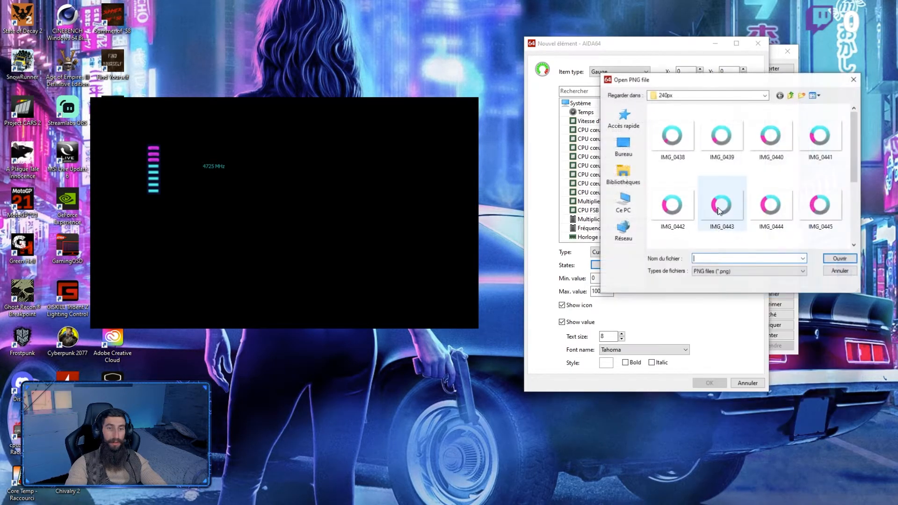
left_click(723, 140)
double_click(723, 136)
Step: Assign IMG_0440 to gauge state #3 and IMG_0441 to state #4 from the 240px folder
left_click(610, 265)
double_click(742, 155)
left_click(622, 264)
double_click(742, 304)
double_click(768, 147)
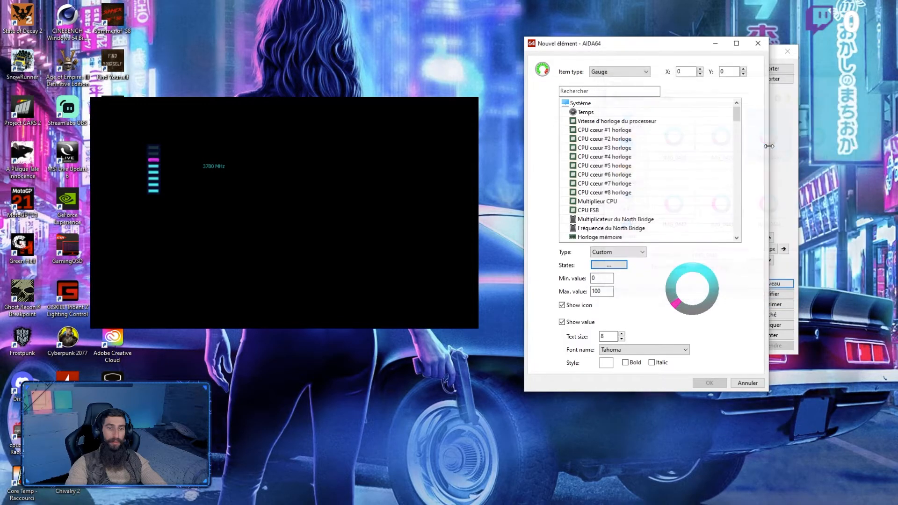
left_click(622, 265)
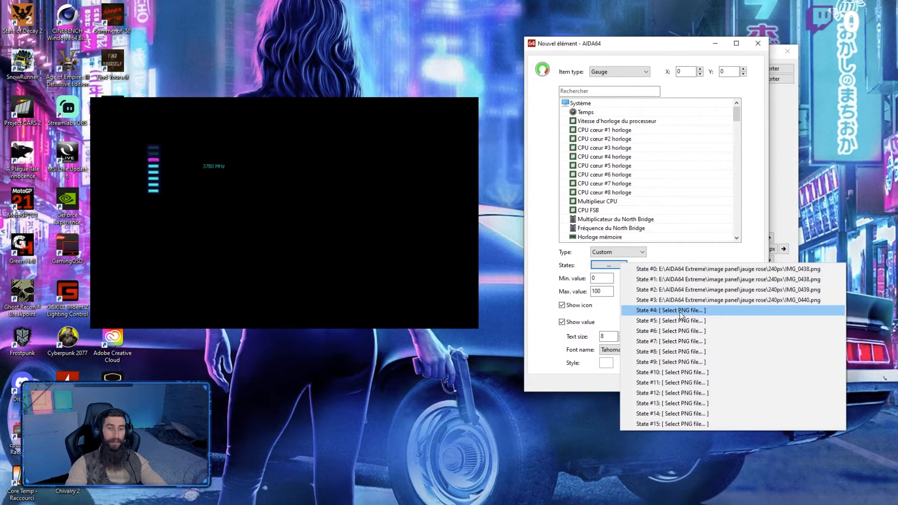
left_click(680, 311)
double_click(821, 134)
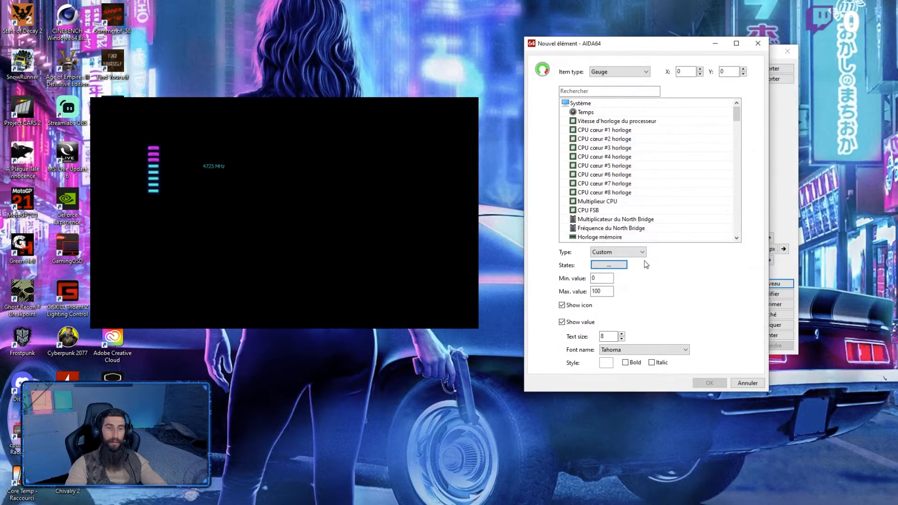
Step: Assign IMG_0442 to gauge state #5 and IMG_0443 to state #6 from the 240px folder
left_click(623, 265)
left_click(692, 322)
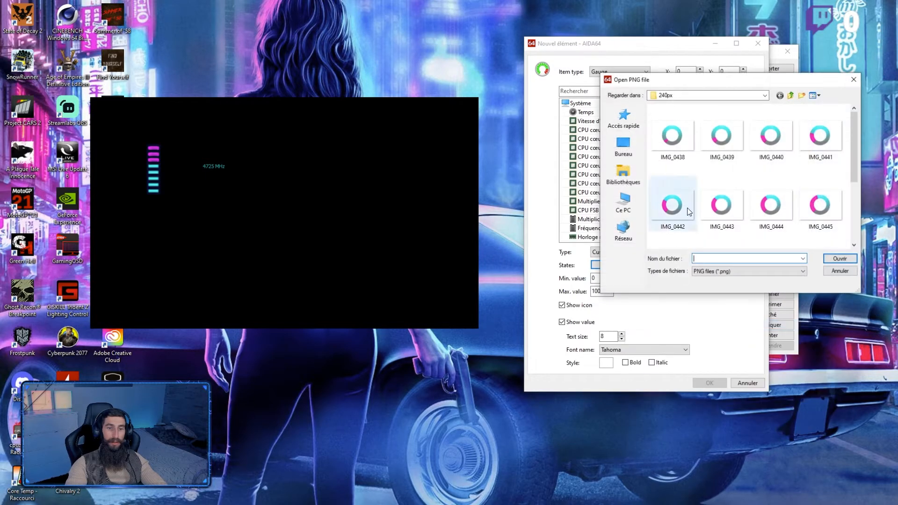
left_click(682, 208)
double_click(681, 208)
left_click(624, 266)
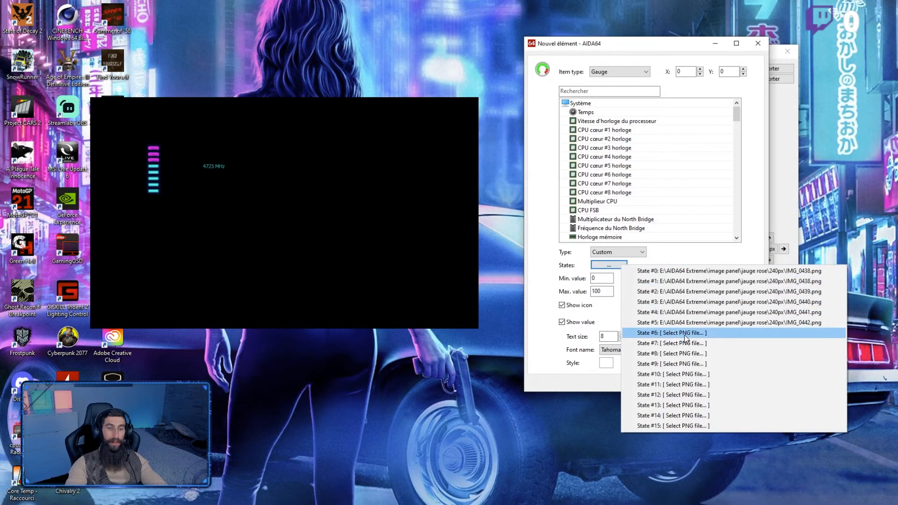
left_click(684, 335)
left_click(721, 206)
double_click(722, 206)
Step: Assign IMG_0444 to gauge state #7 and IMG_0445 to state #8 from the 240px folder
left_click(608, 265)
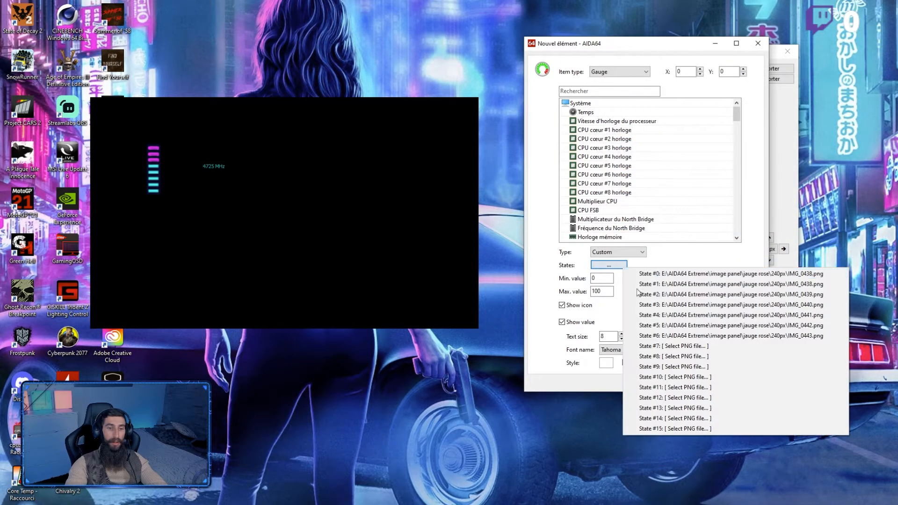
left_click(696, 346)
left_click(779, 211)
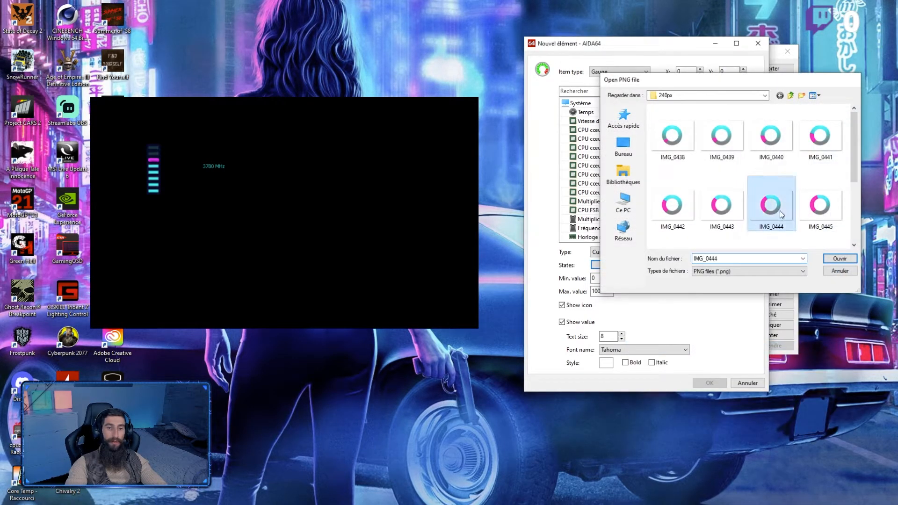
double_click(779, 210)
left_click(609, 266)
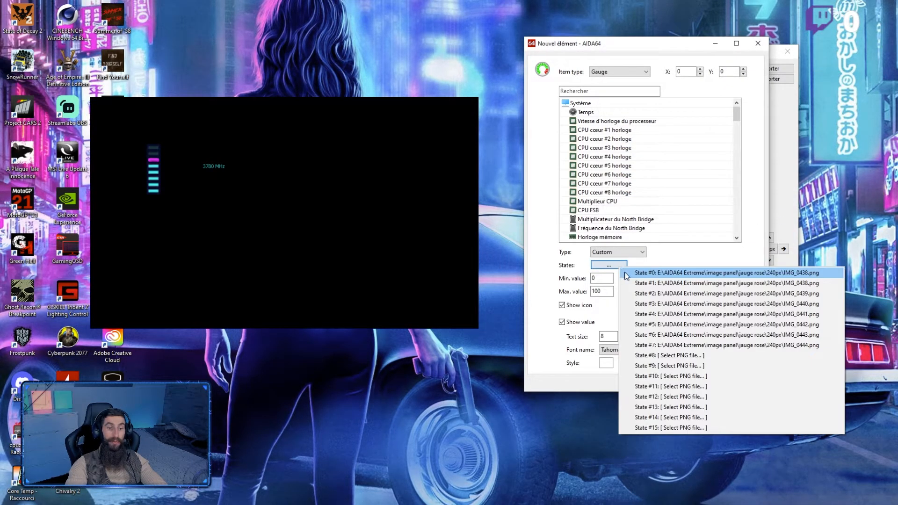
left_click(698, 354)
left_click(811, 212)
double_click(811, 213)
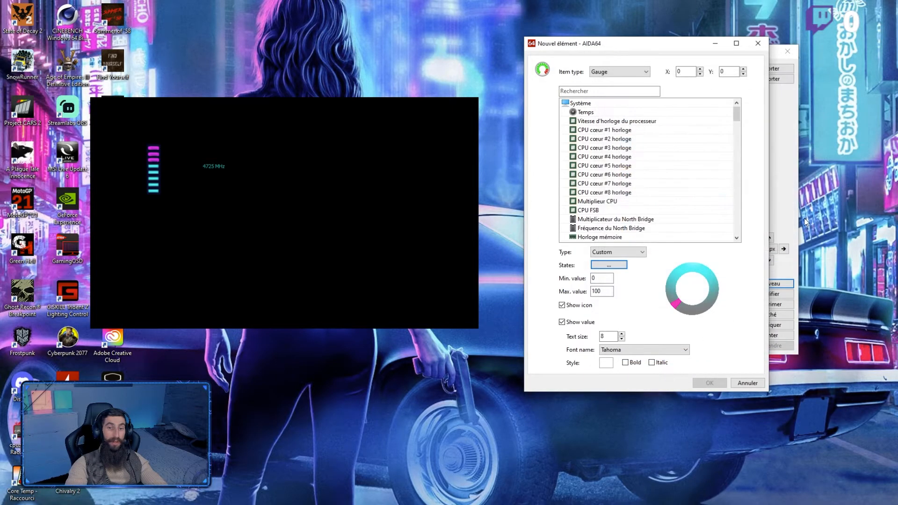
Step: Assign IMG_0446 to gauge state #9 and IMG_0447 to state #10 from the 240px folder
left_click(608, 265)
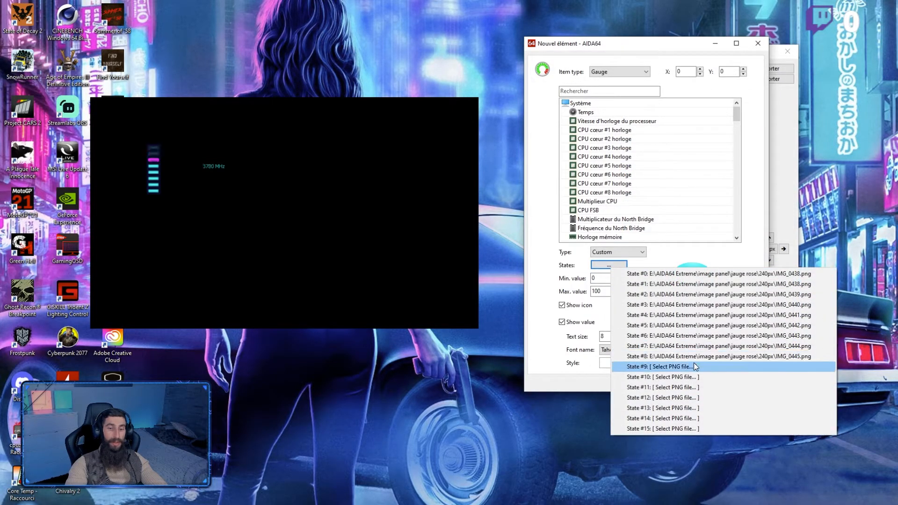
left_click(699, 367)
scroll(692, 209, "up", 1)
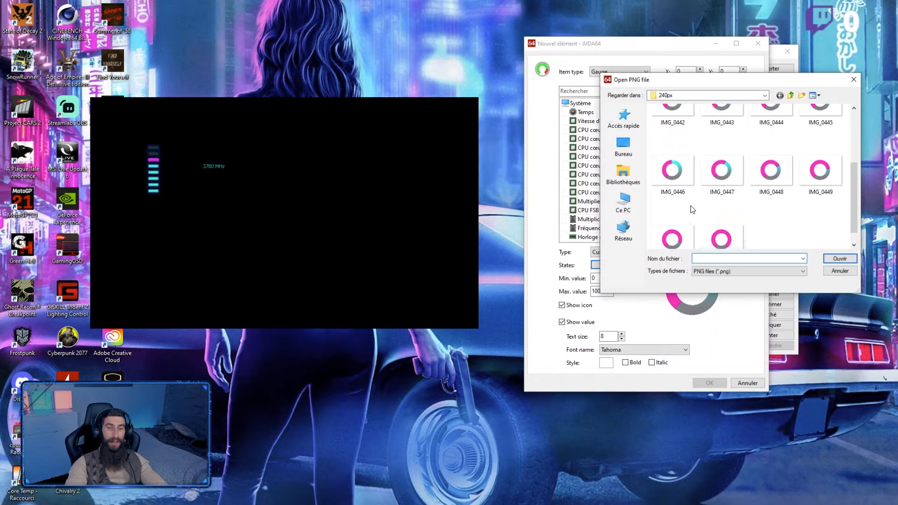
double_click(672, 170)
left_click(624, 266)
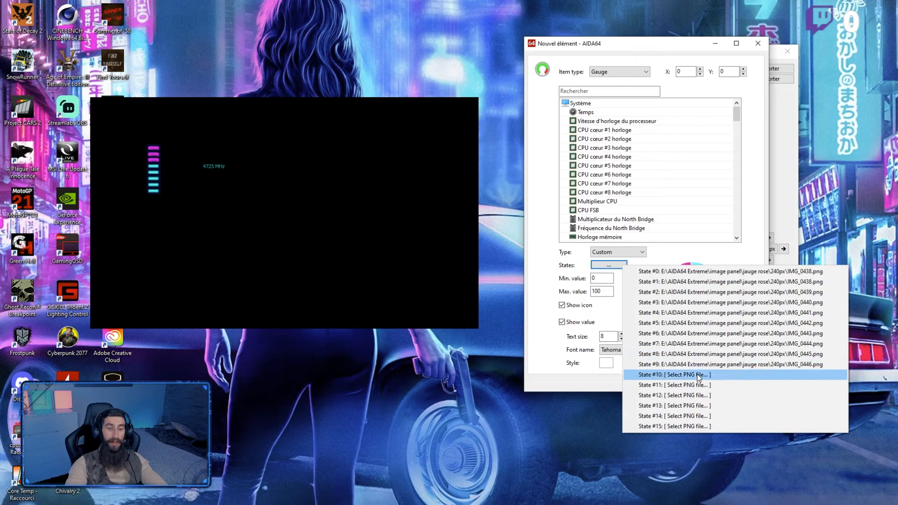
left_click(699, 375)
scroll(722, 211, "down", 1)
left_click(728, 170)
double_click(728, 171)
Step: Assign IMG_0448 to gauge state #11 and IMG_0449 to state #12 from the 240px folder
left_click(608, 265)
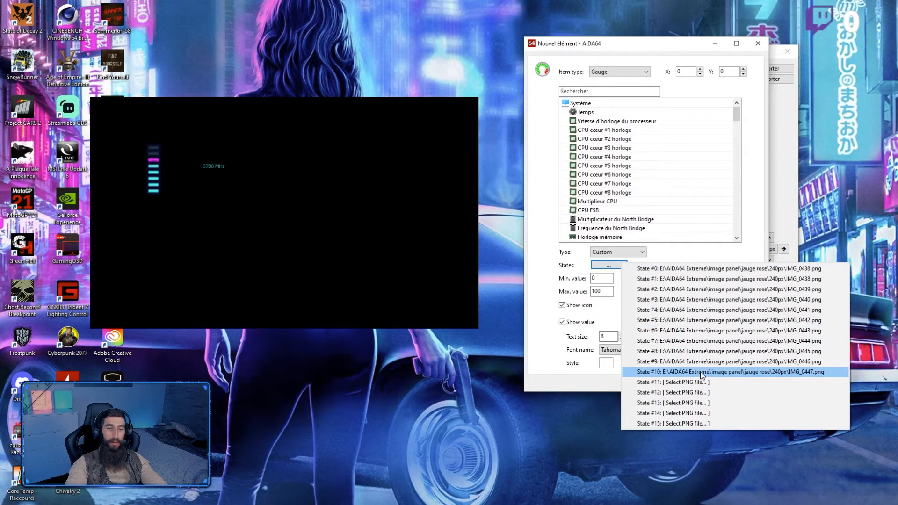
left_click(704, 381)
scroll(748, 208, "down", 1)
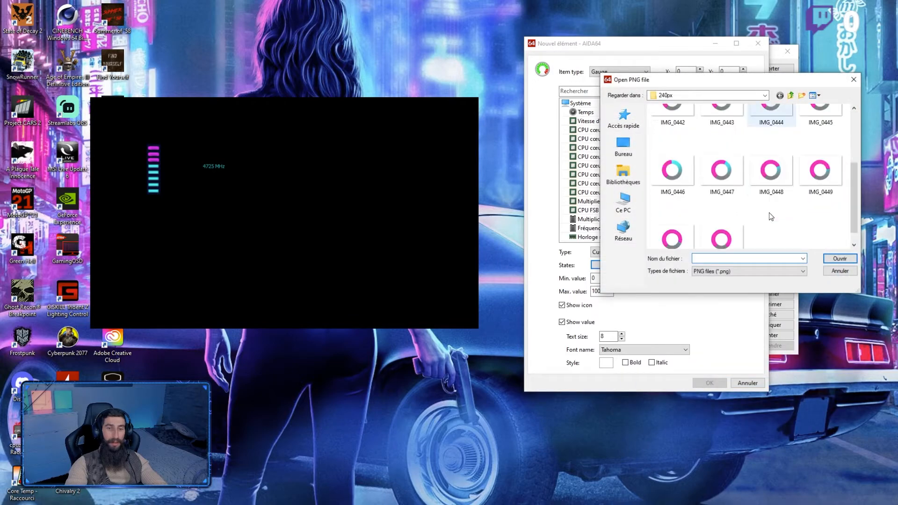
double_click(777, 176)
left_click(617, 270)
left_click(727, 397)
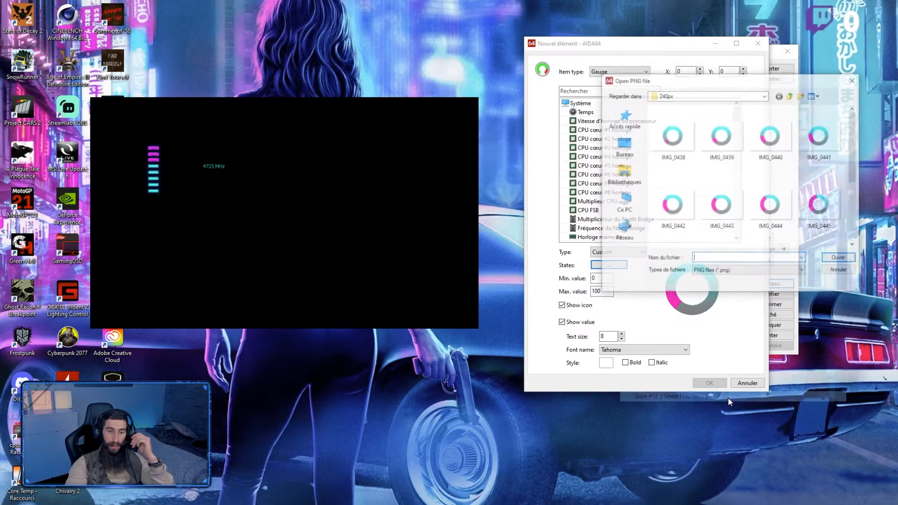
scroll(767, 201, "down", 2)
double_click(820, 174)
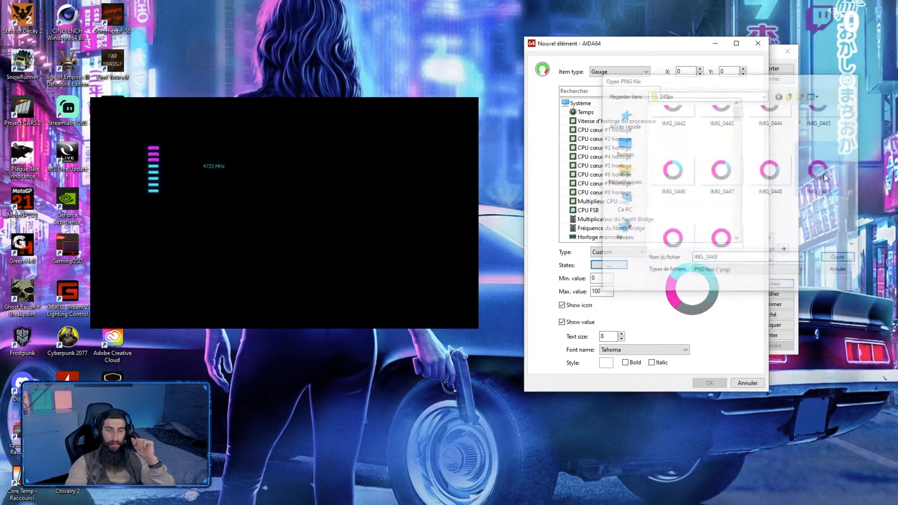
Step: Assign IMG_0450 to gauge state #13 and IMG_0451 to state #14 from the 240px folder
left_click(609, 265)
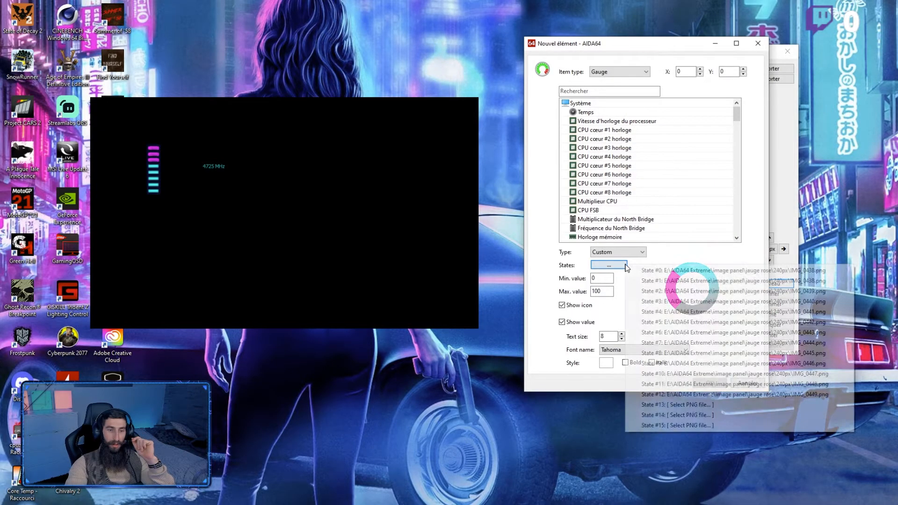
left_click(716, 405)
scroll(706, 212, "down", 2)
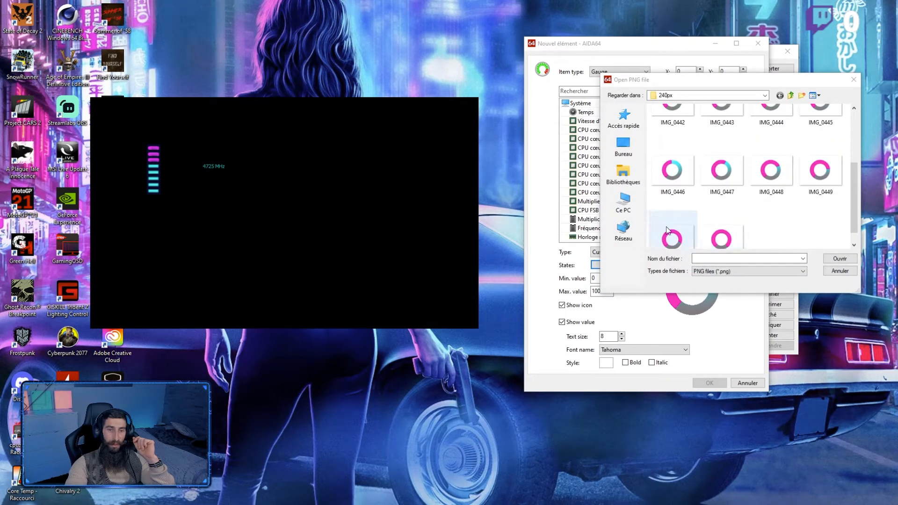
double_click(672, 224)
left_click(609, 265)
left_click(723, 422)
double_click(722, 224)
Step: Assign the last ring image in the 240px folder to gauge state #15
left_click(622, 266)
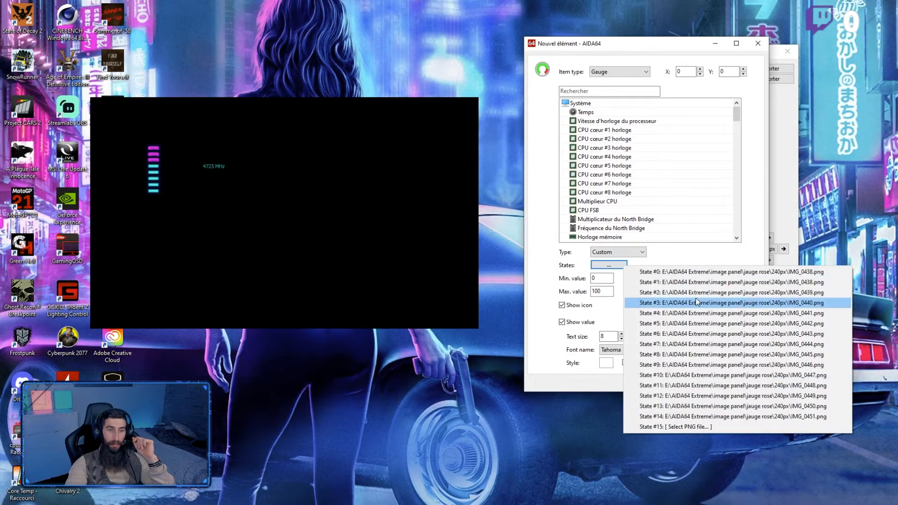
left_click(699, 427)
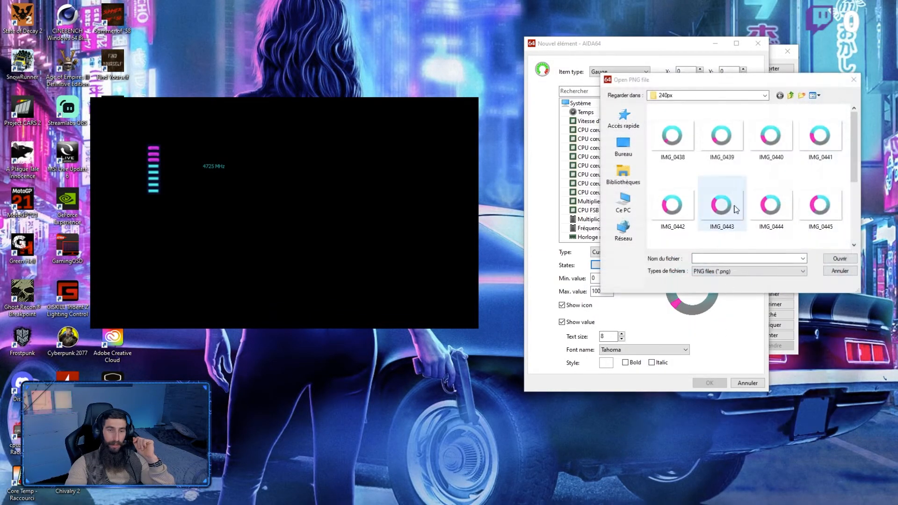
double_click(721, 225)
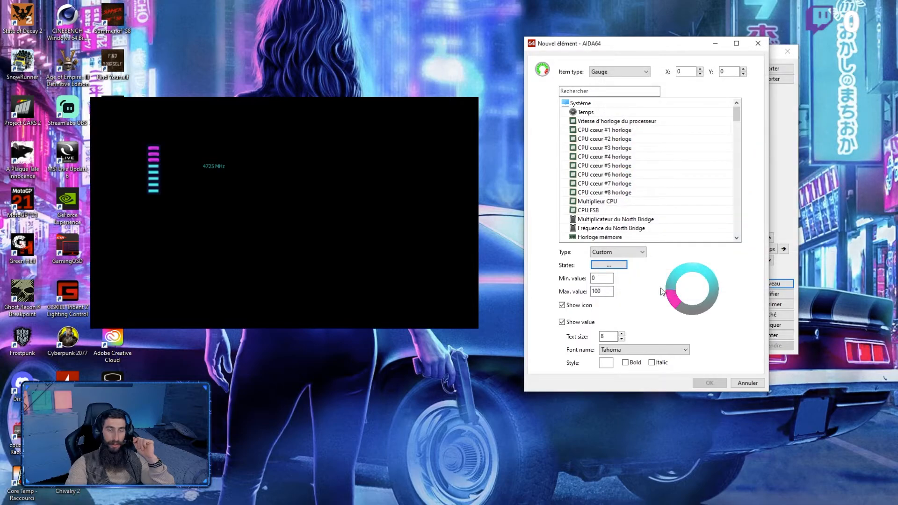
Step: Add the ring gauge for "Vitesse d'horloge du processeur" with a maximum value of 5000 and its icon and value hidden
left_click(647, 122)
double_click(603, 292)
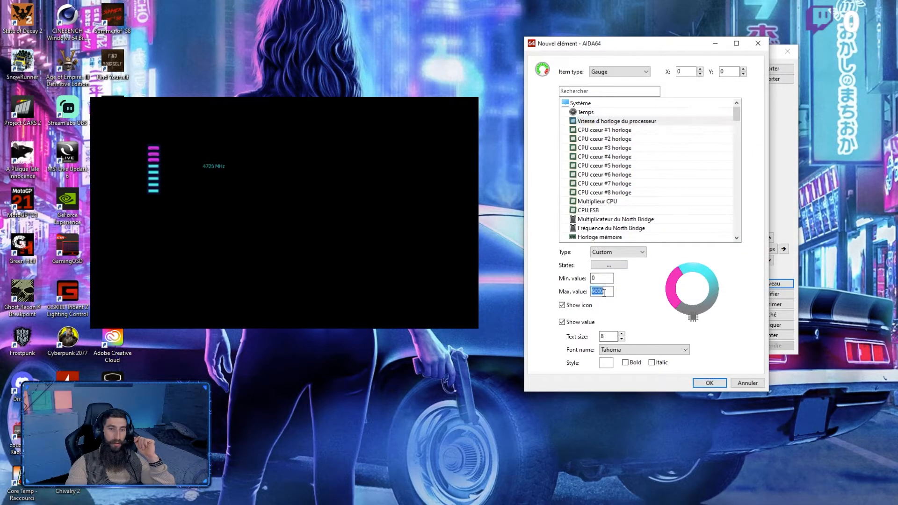
type("5000")
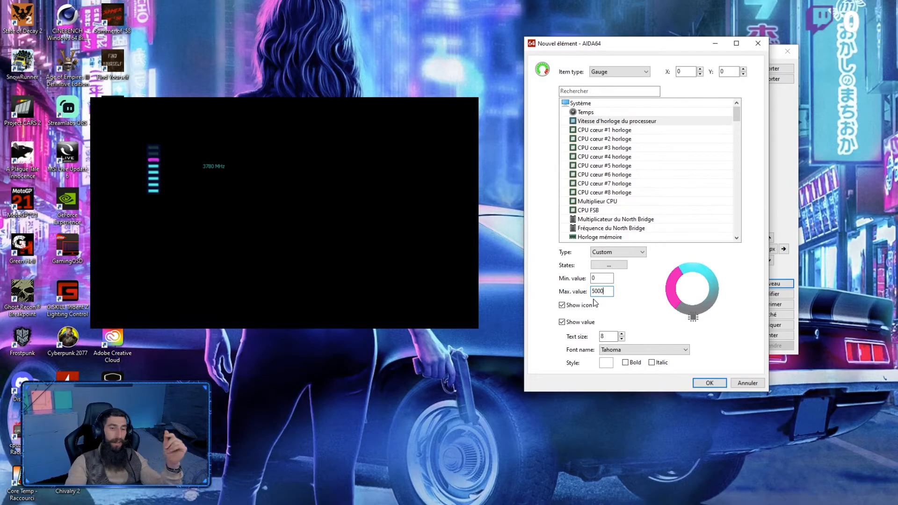
left_click(562, 322)
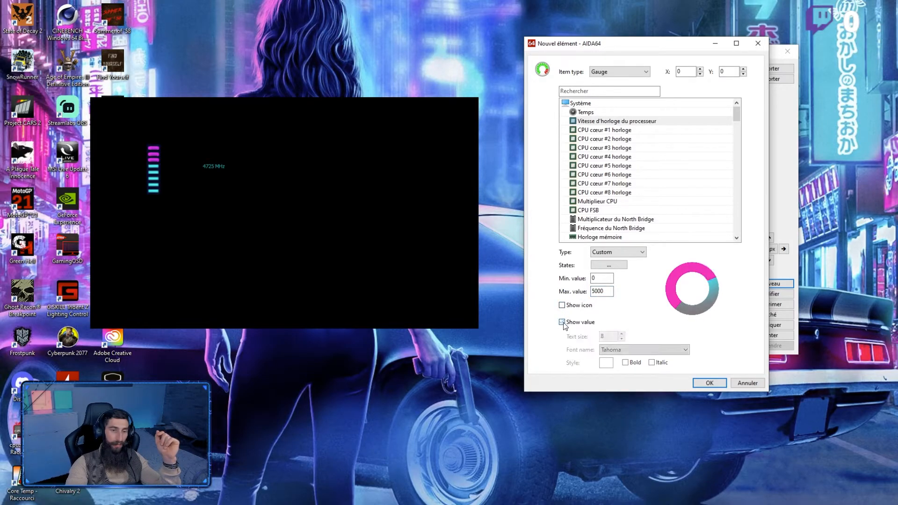
left_click(710, 383)
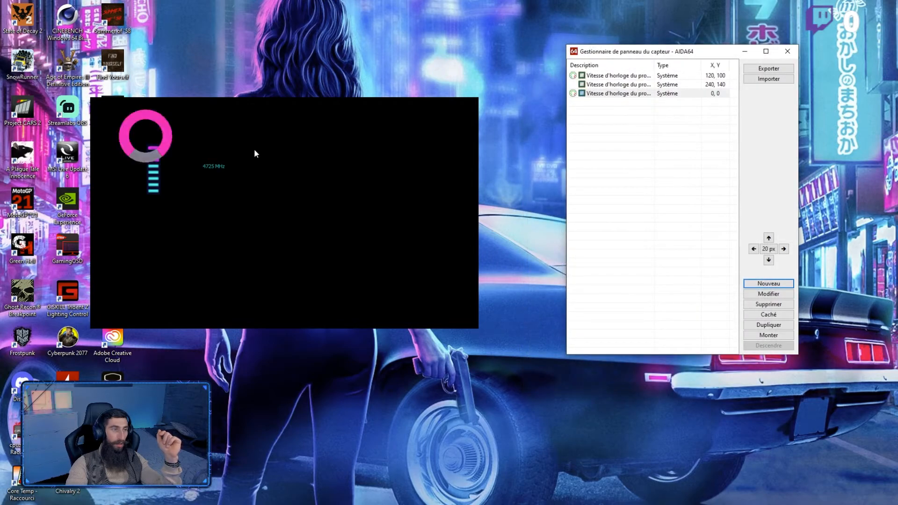
Step: Move the ring gauge to X 145, Y 65 around the clock readout, using 20 px steps and a final 5 px adjustment
left_click(783, 249)
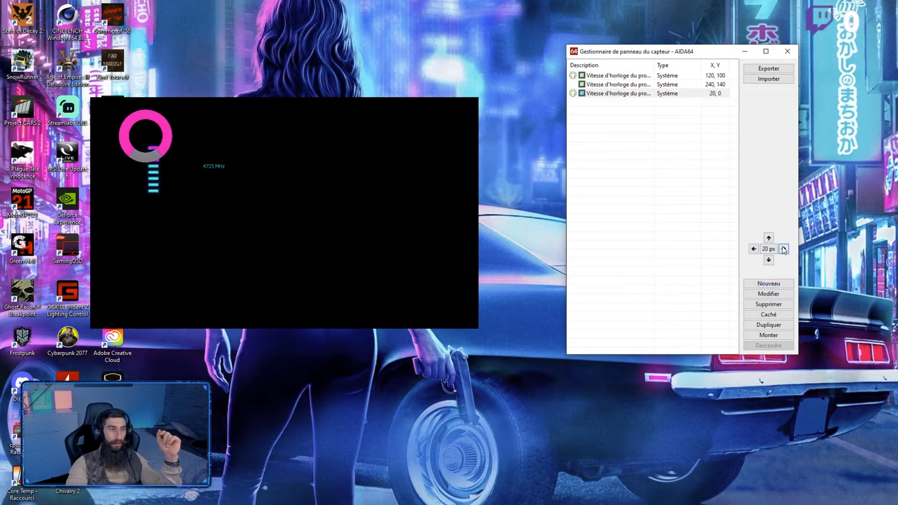
left_click(783, 249)
left_click(768, 260)
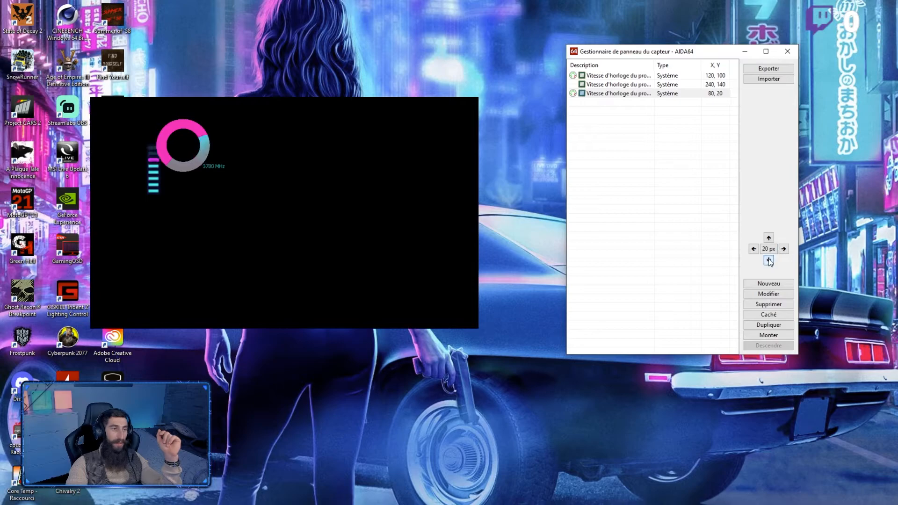
left_click(784, 249)
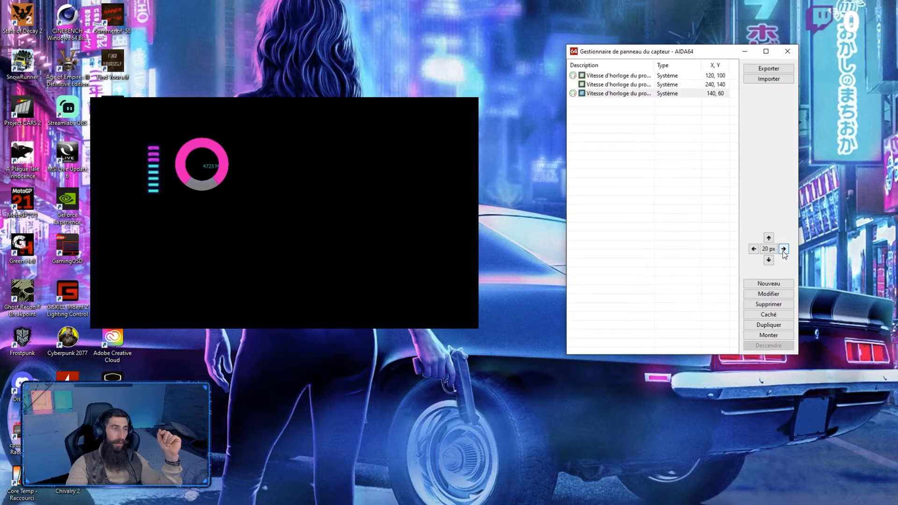
left_click(770, 252)
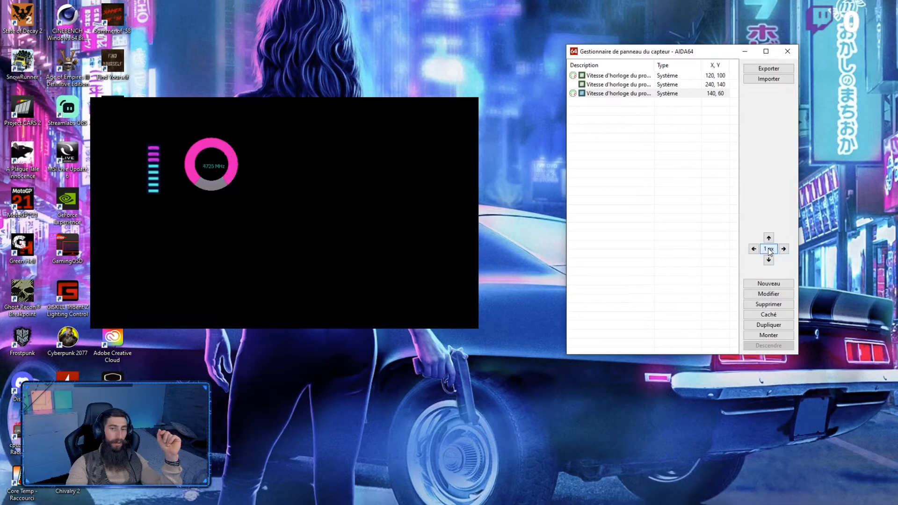
left_click(784, 250)
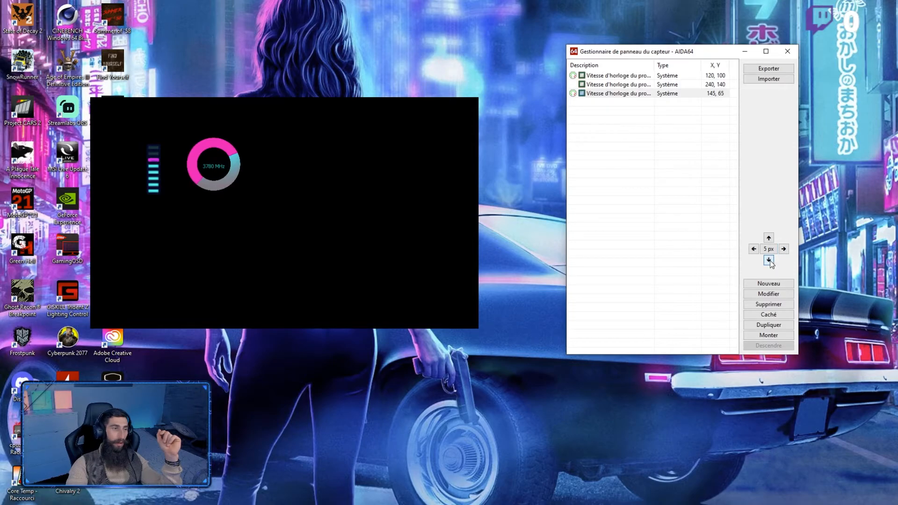
Step: Make the CPU clock readout bold at text size 10 and shift it to X 234, Y 140 inside the ring
left_click(628, 86)
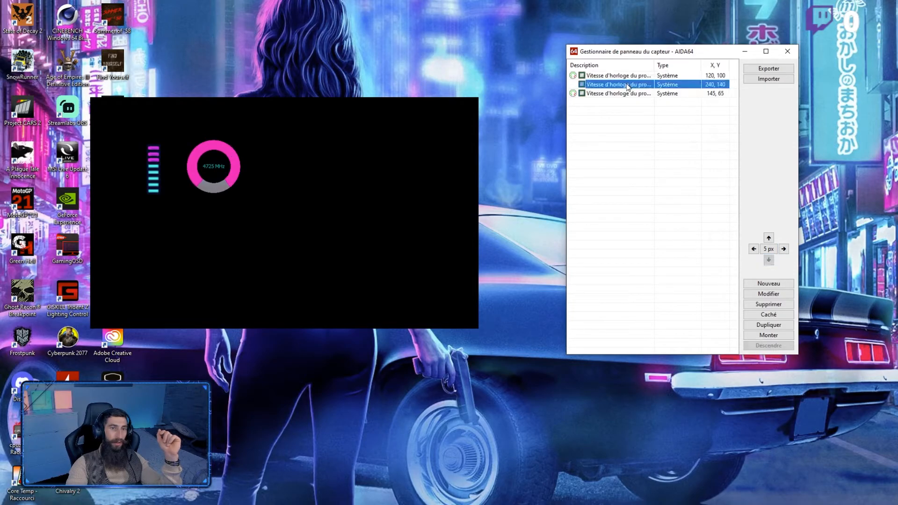
double_click(629, 86)
left_click(615, 295)
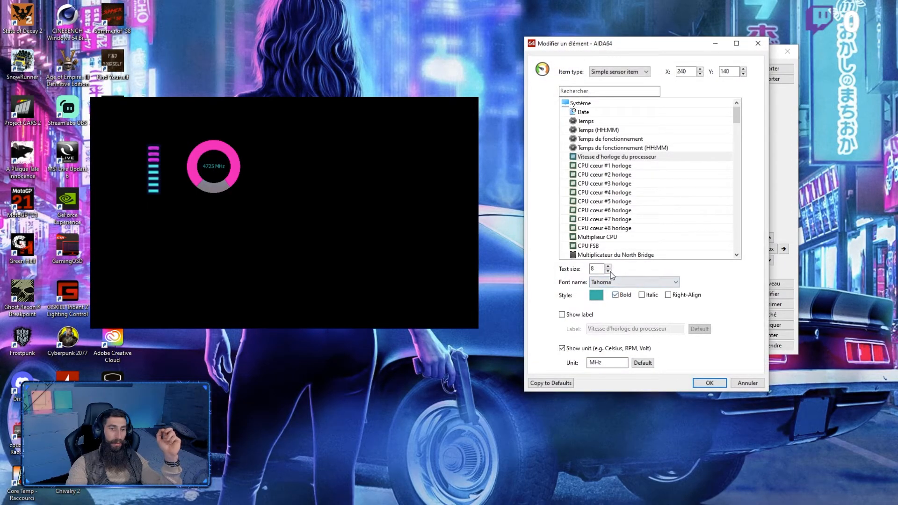
left_click(710, 382)
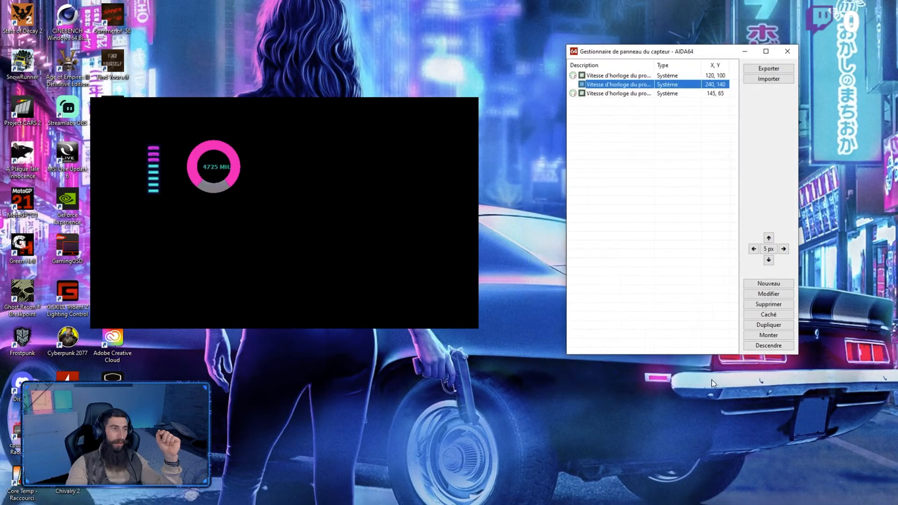
left_click(753, 249)
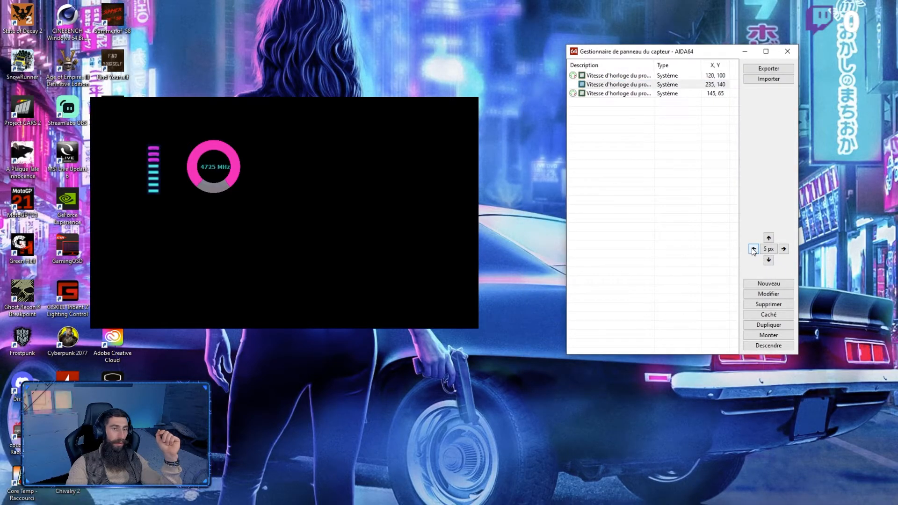
left_click(753, 249)
Step: Hide the bar gauge at 120, 100 and set the CPU clock readout's text colour to white
left_click(650, 77)
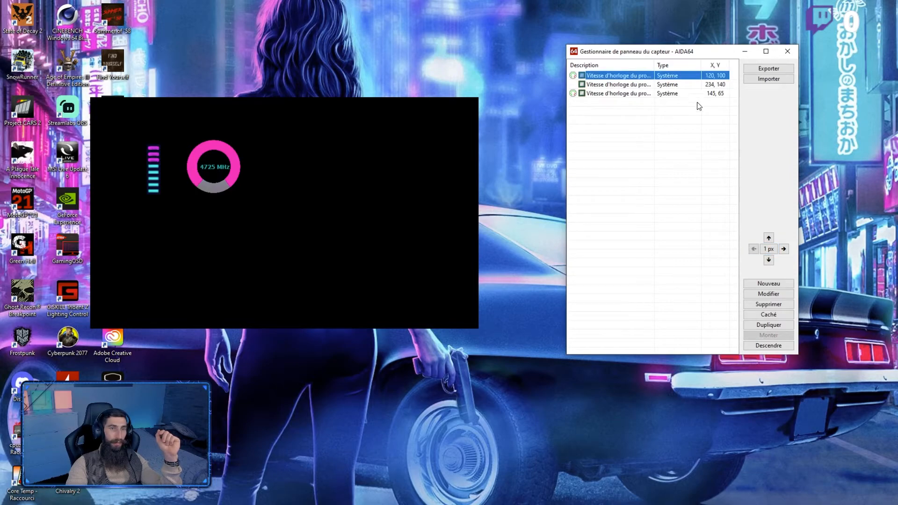
left_click(783, 314)
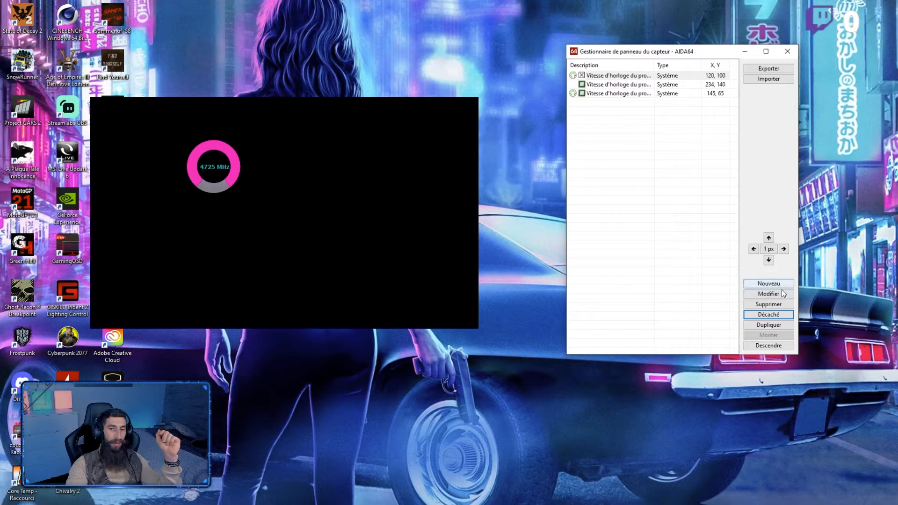
double_click(612, 84)
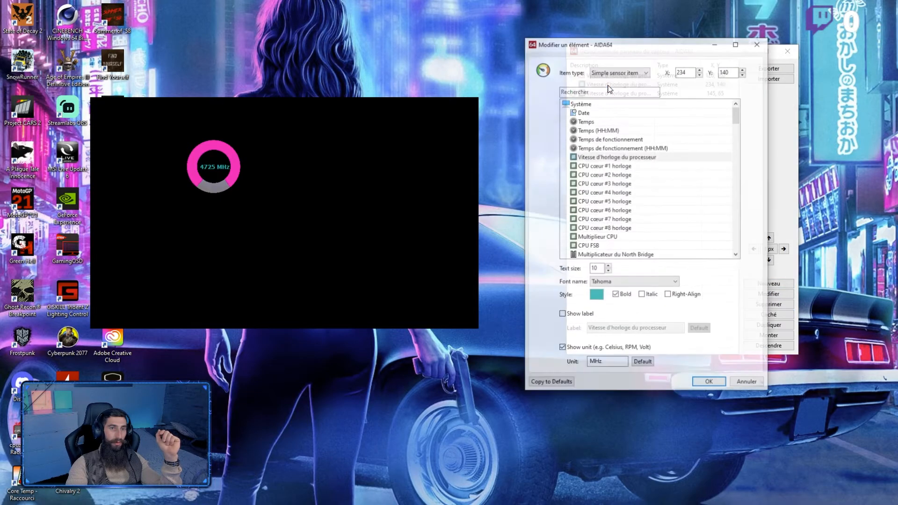
left_click(597, 296)
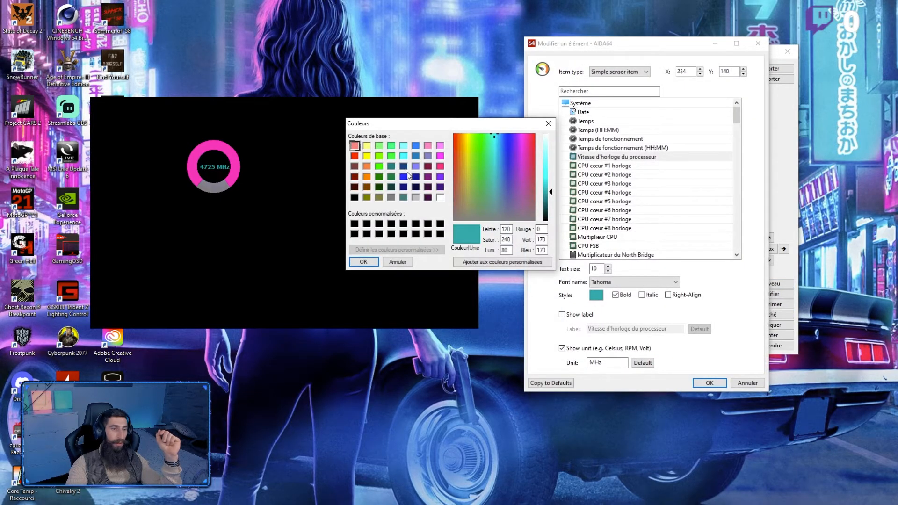
left_click(440, 197)
left_click(363, 262)
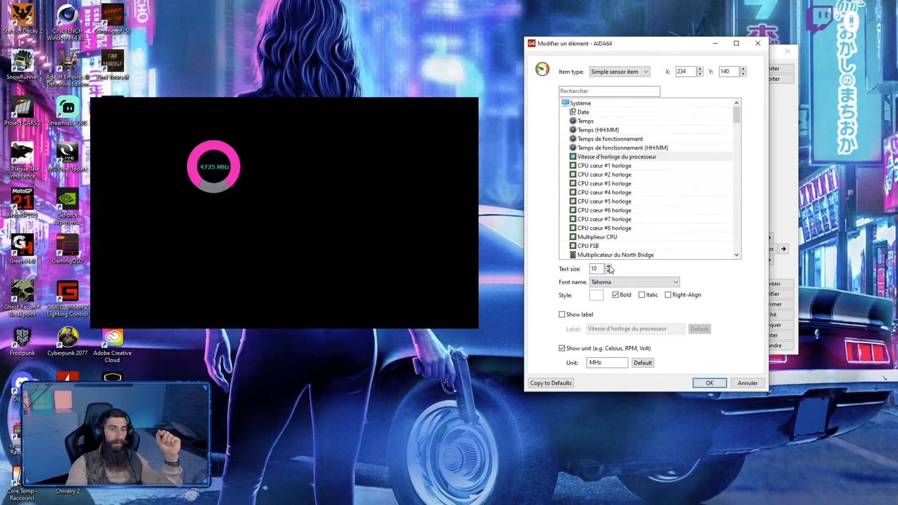
left_click(708, 383)
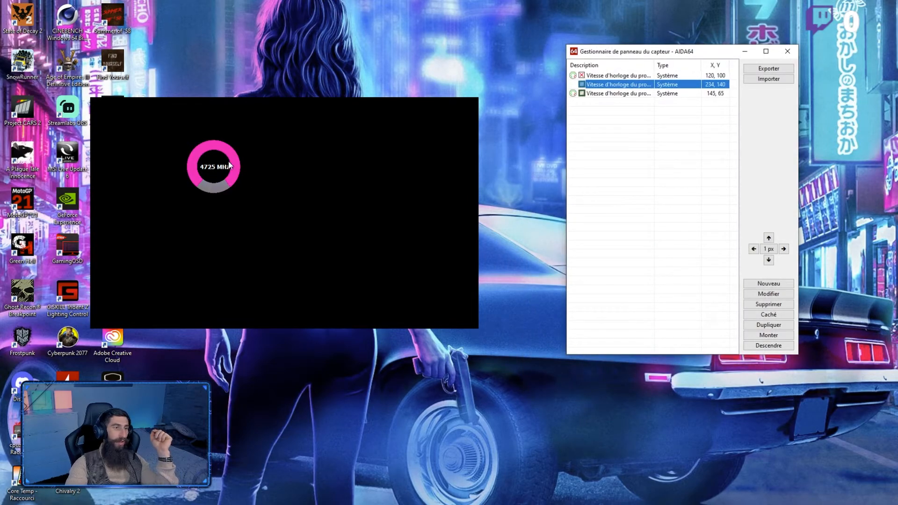
Step: Switch to MSI Dragon Center, set the scenario to Silent, and minimize its window to reveal the sensor panel
left_click(334, 496)
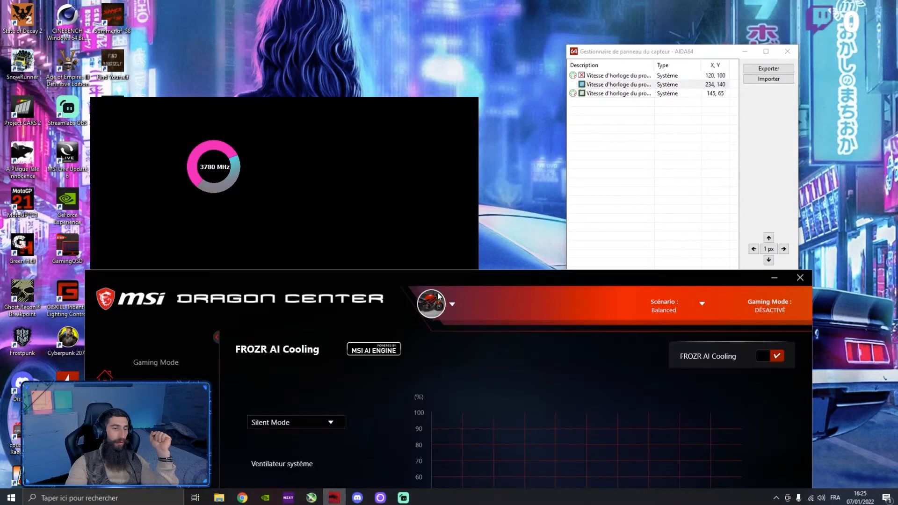
left_click(682, 309)
left_click(654, 369)
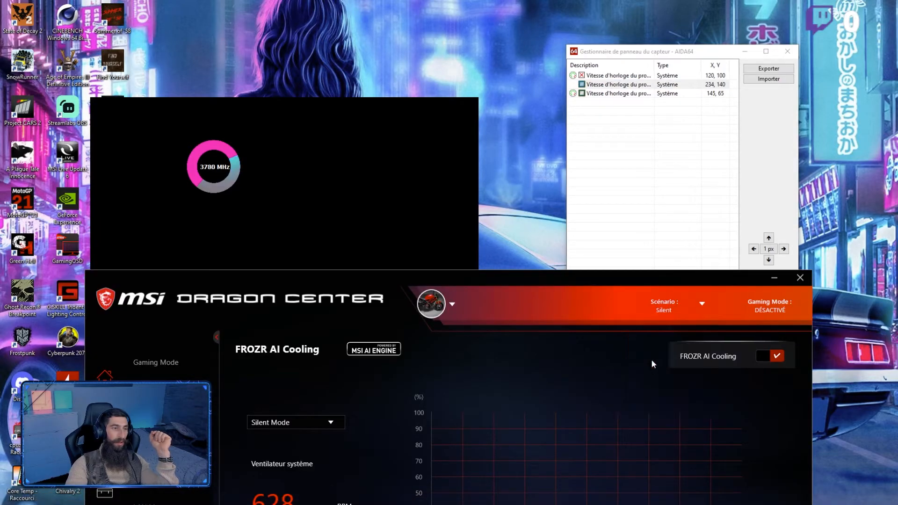
left_click(774, 278)
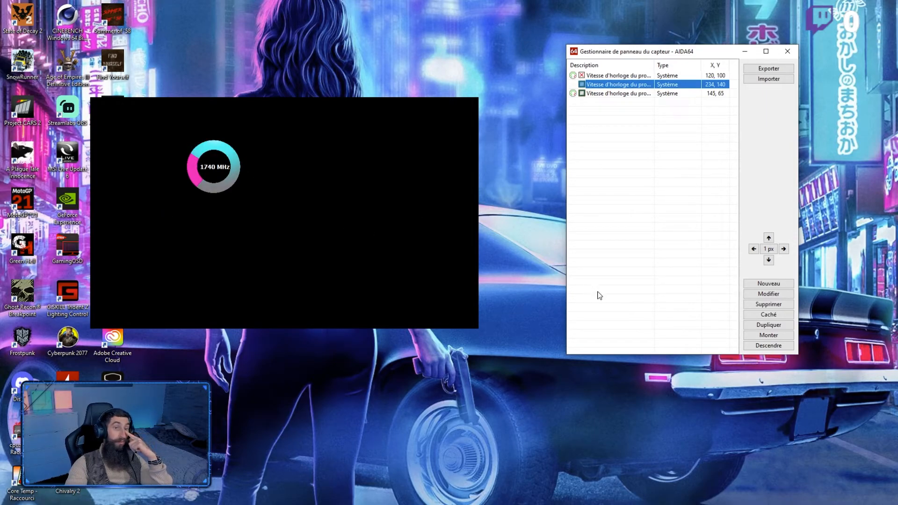
Step: Switch to MSI Dragon Center, set the scenario to Balanced, and minimize its window to reveal the sensor panel
left_click(334, 499)
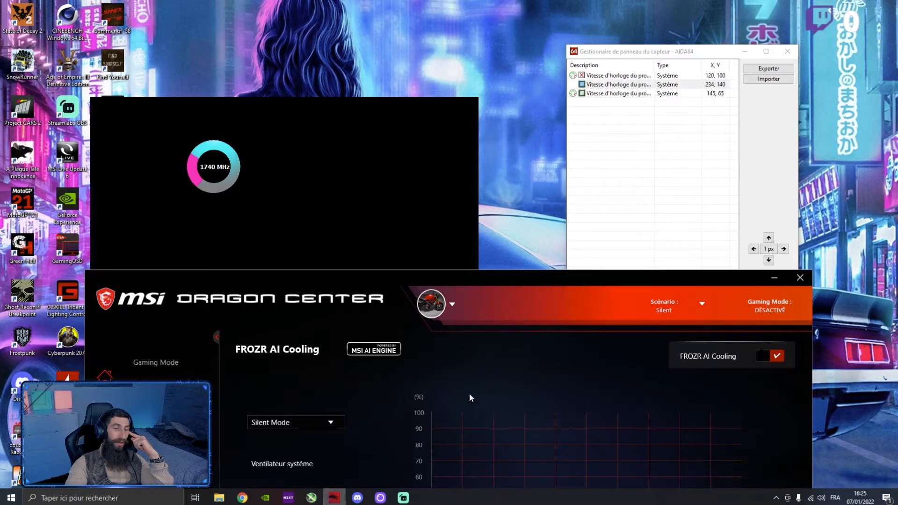
left_click(693, 313)
left_click(672, 349)
left_click(774, 278)
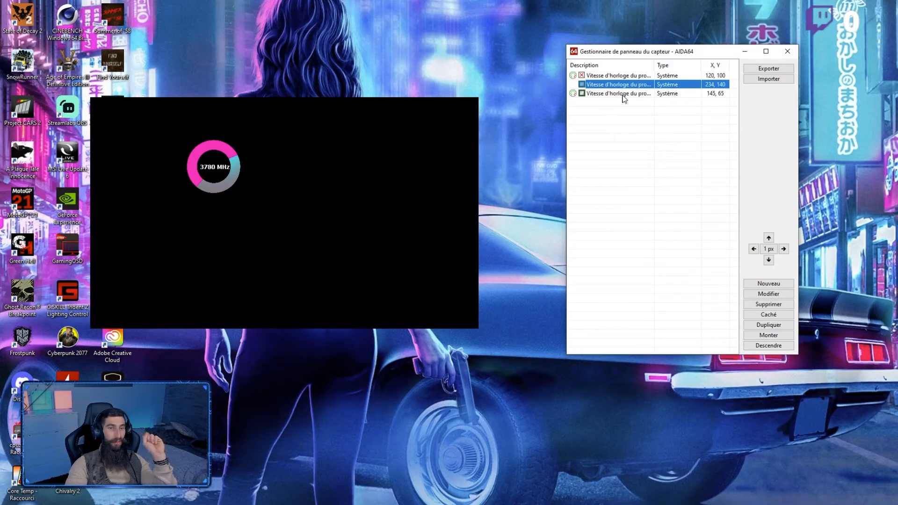
left_click(622, 95)
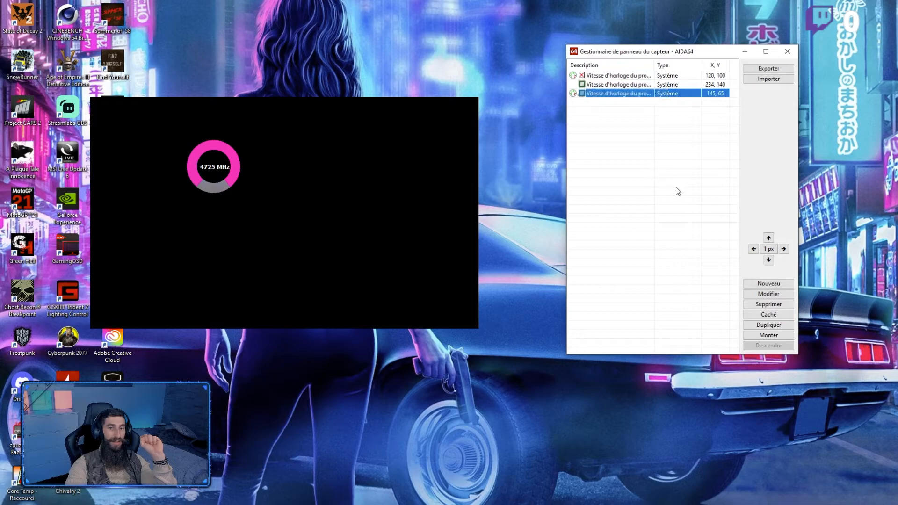
left_click(662, 162)
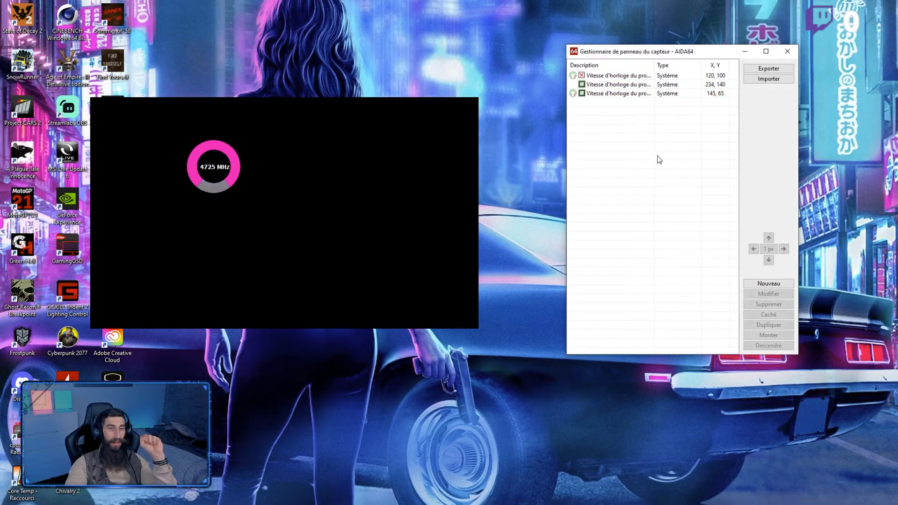
left_click(618, 96)
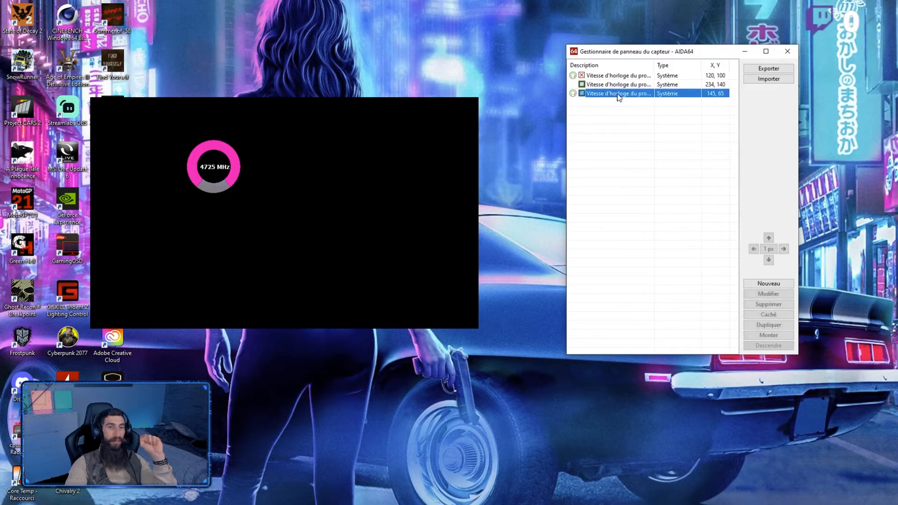
double_click(618, 96)
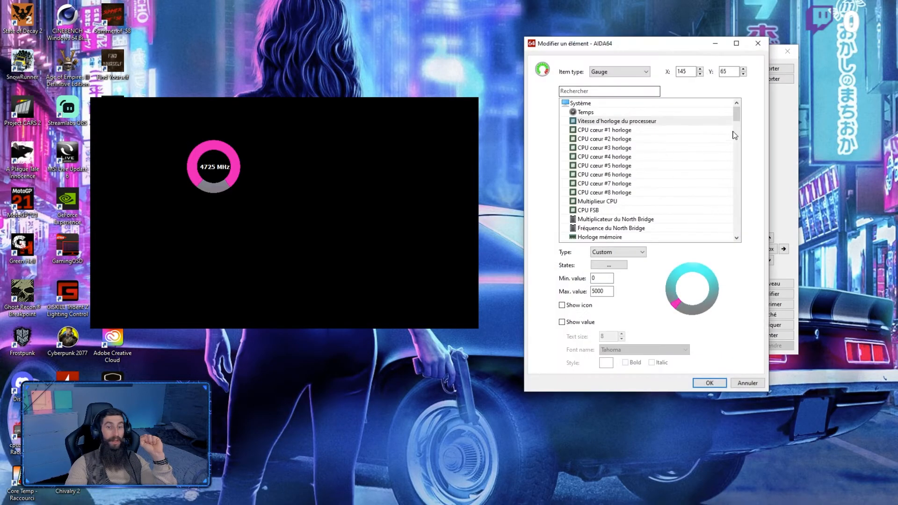
left_click(750, 380)
Step: Examine the PNG state slots offered for a new Custom gauge item, and discard the item
left_click(766, 283)
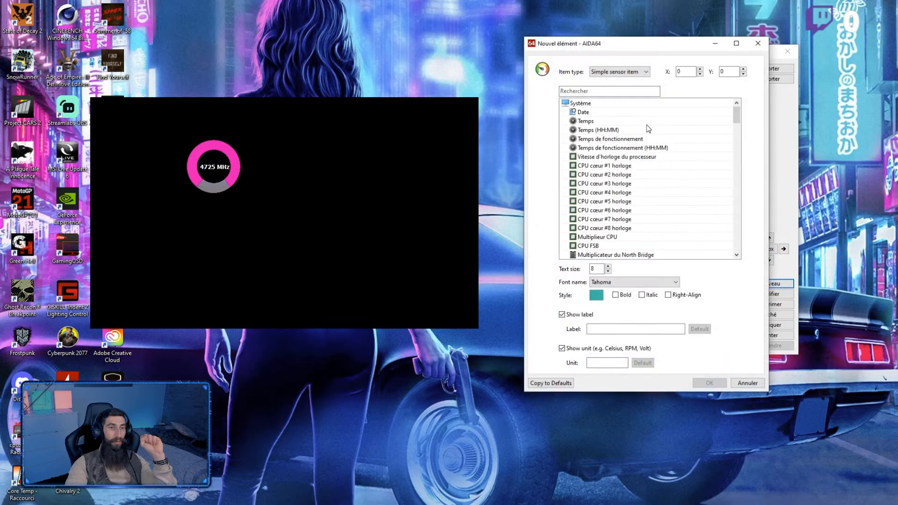
left_click(630, 72)
left_click(615, 117)
left_click(623, 253)
left_click(617, 287)
left_click(609, 265)
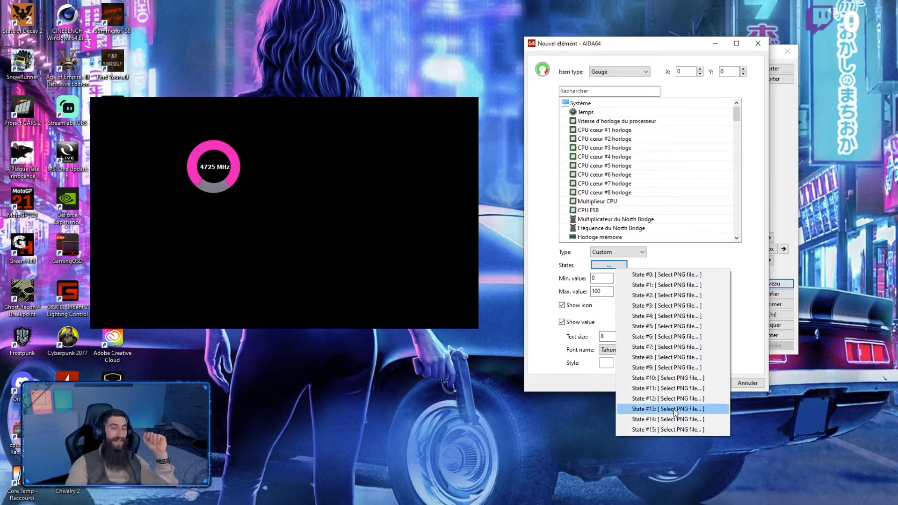
left_click(746, 320)
left_click(615, 265)
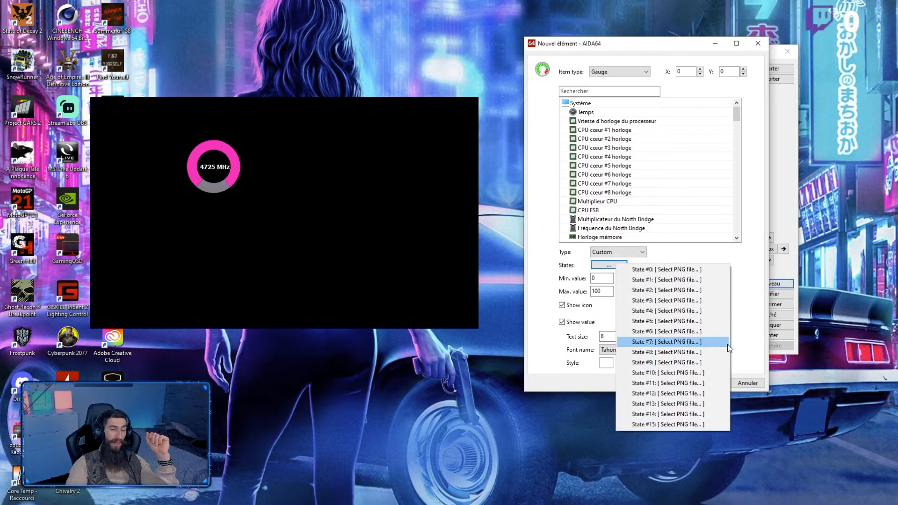
left_click(749, 345)
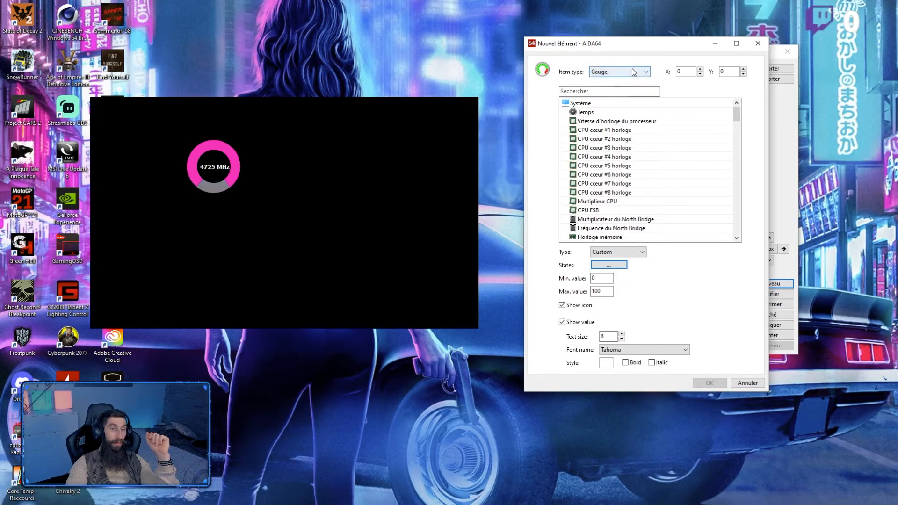
left_click(617, 265)
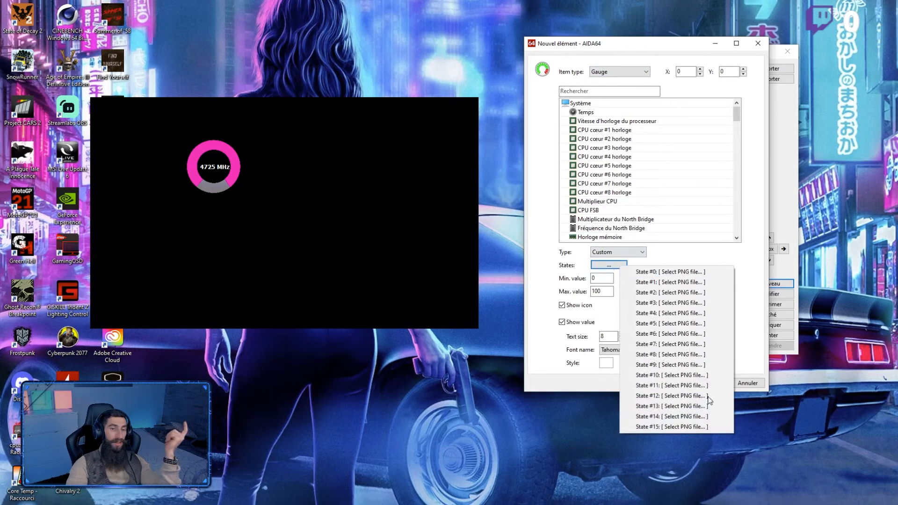
left_click(743, 367)
left_click(747, 382)
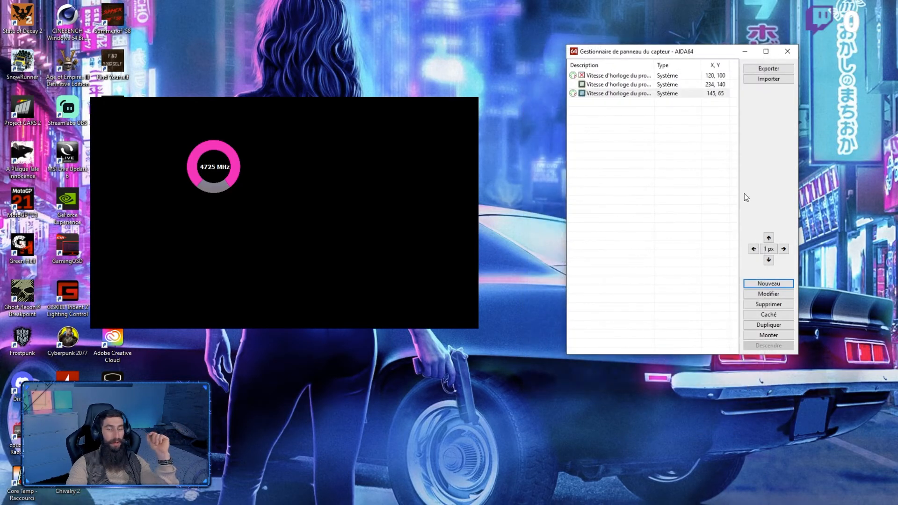
Step: Import the sensor panel file "v janvier 2022.sensorpanel" from the Panel turquoise folder, replacing the current panel
left_click(768, 79)
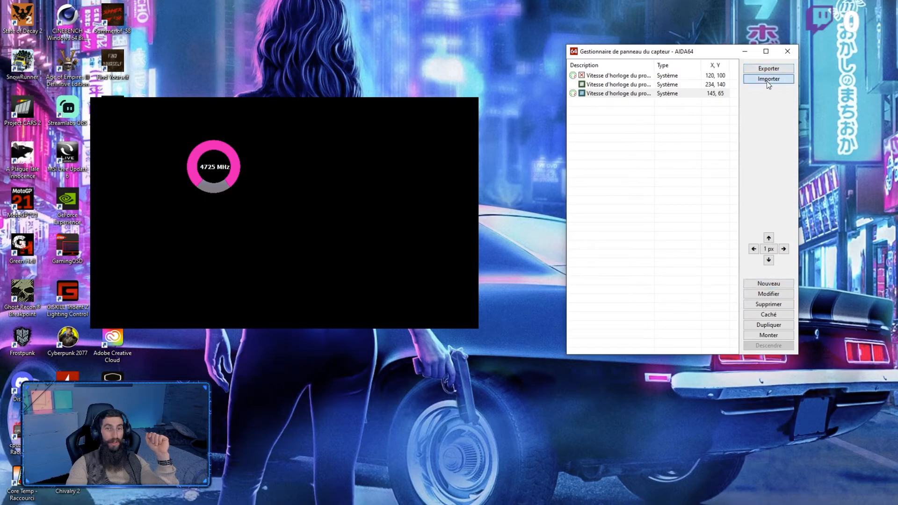
left_click(790, 96)
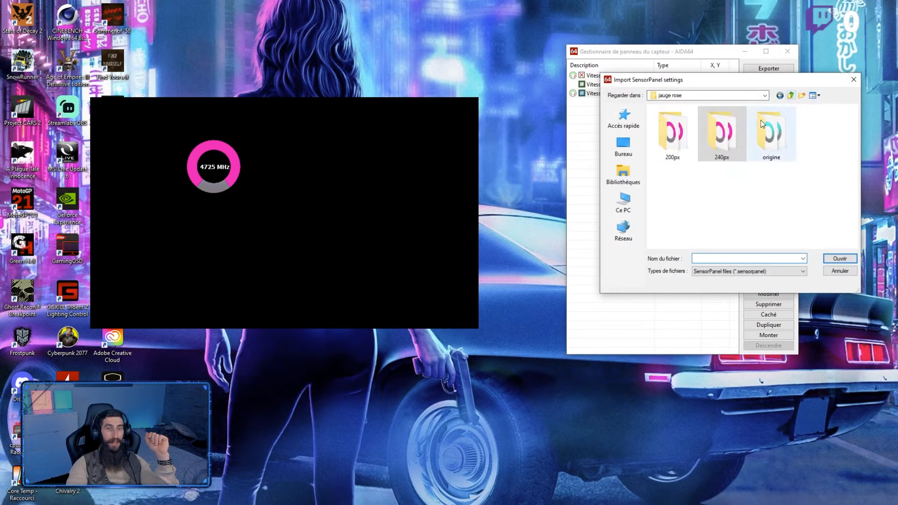
left_click(789, 96)
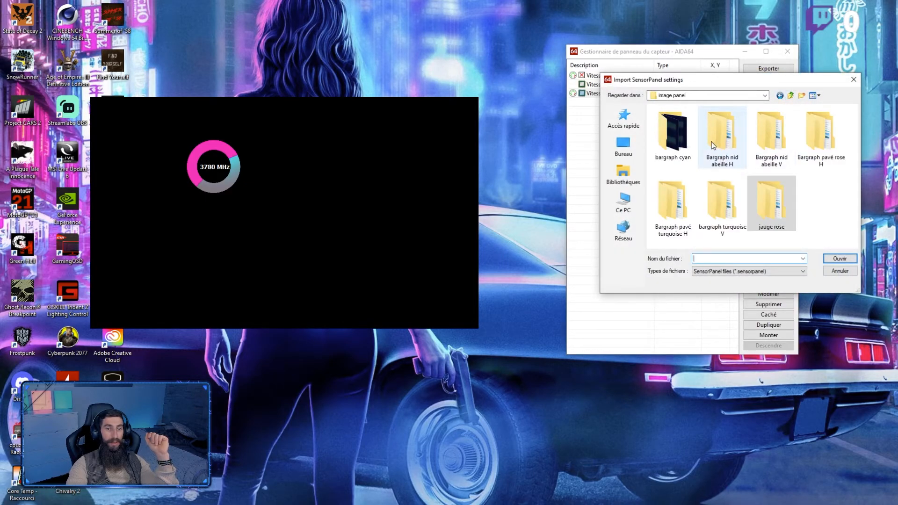
left_click(790, 96)
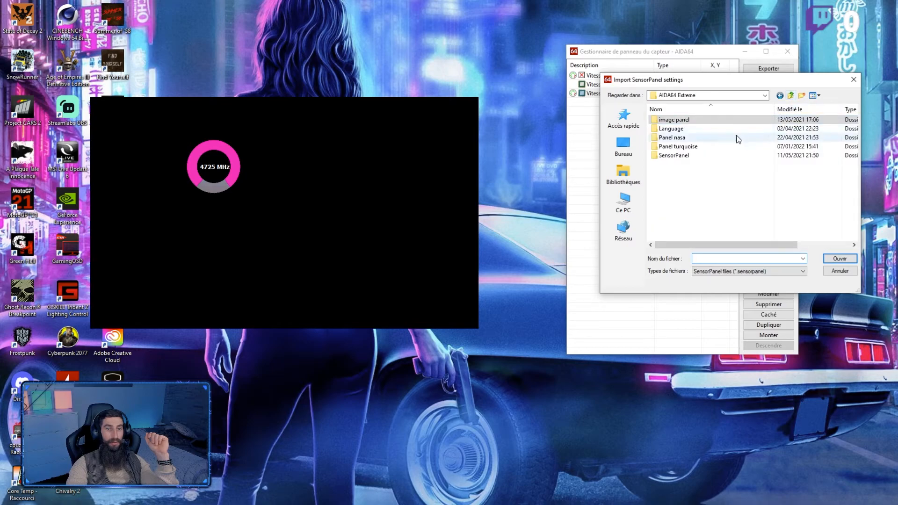
double_click(685, 146)
double_click(701, 173)
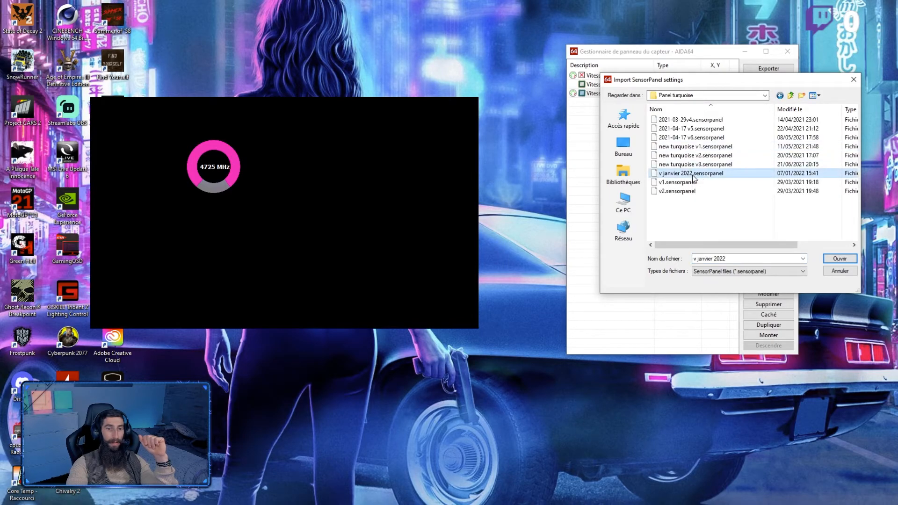
left_click(489, 291)
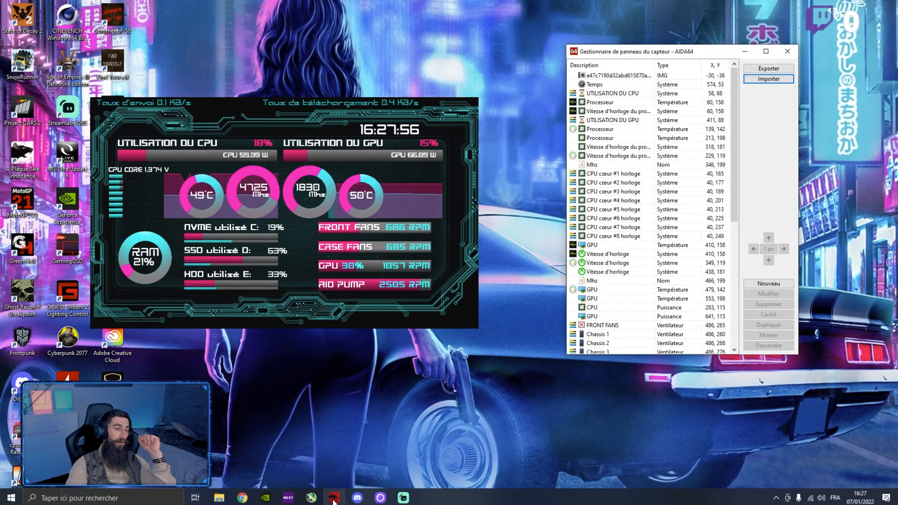
Step: Switch to MSI Dragon Center, set the FROZR AI Cooling fan profile to Manual Mode, and minimize its window
left_click(333, 497)
left_click(328, 423)
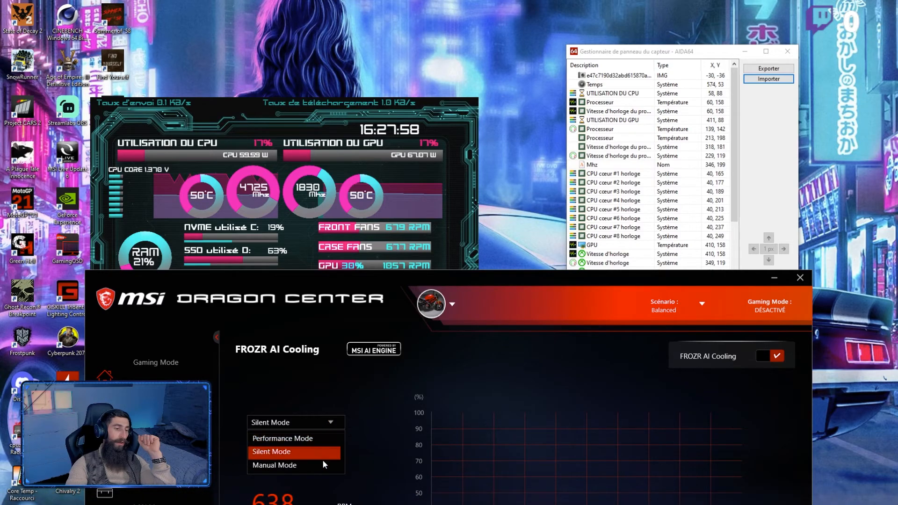
left_click(324, 465)
left_click(774, 278)
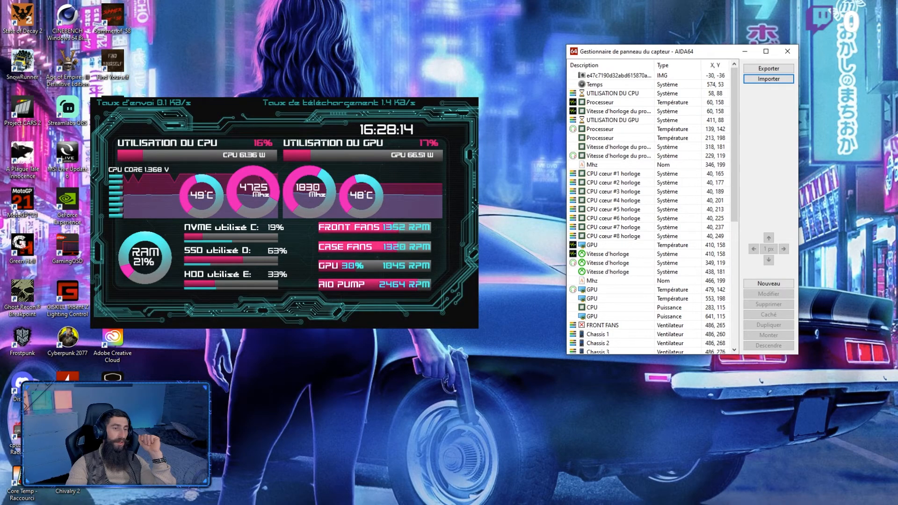
Step: Return the FROZR AI Cooling fan profile to Silent Mode in MSI Dragon Center and minimize its window
left_click(323, 497)
left_click(321, 425)
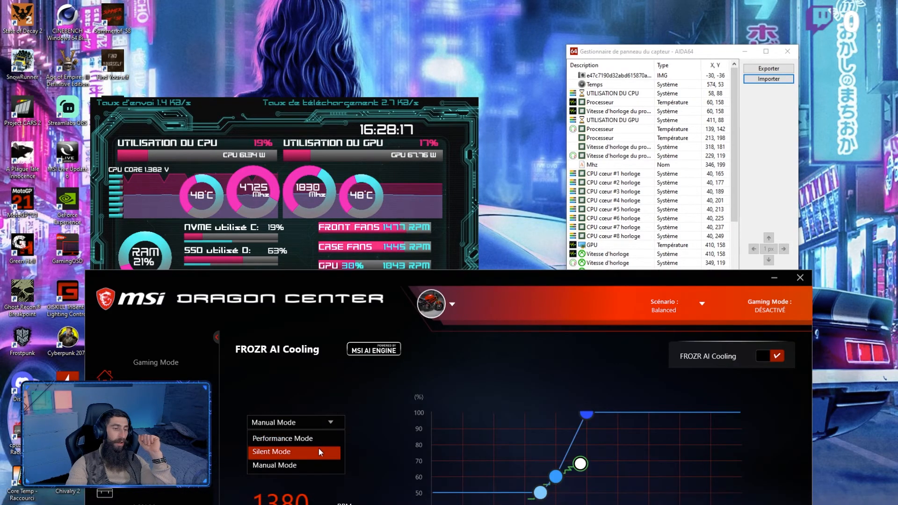
left_click(319, 450)
left_click(774, 278)
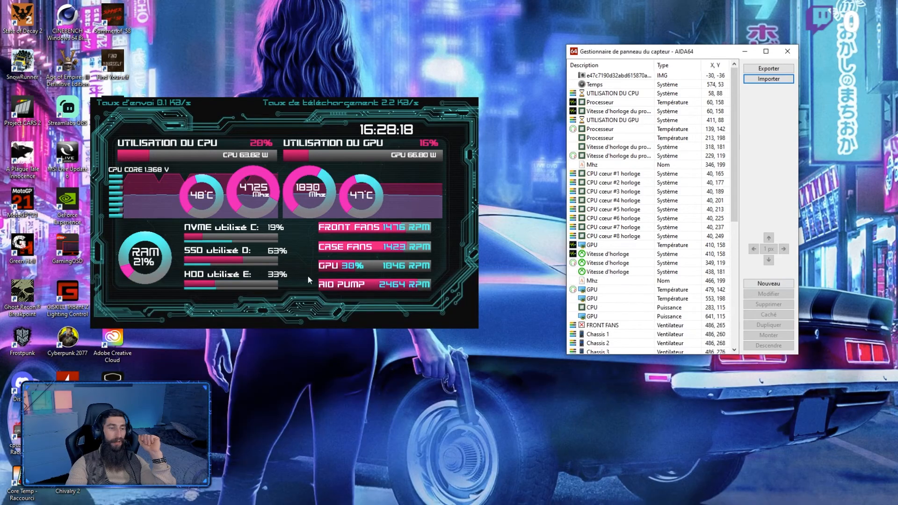